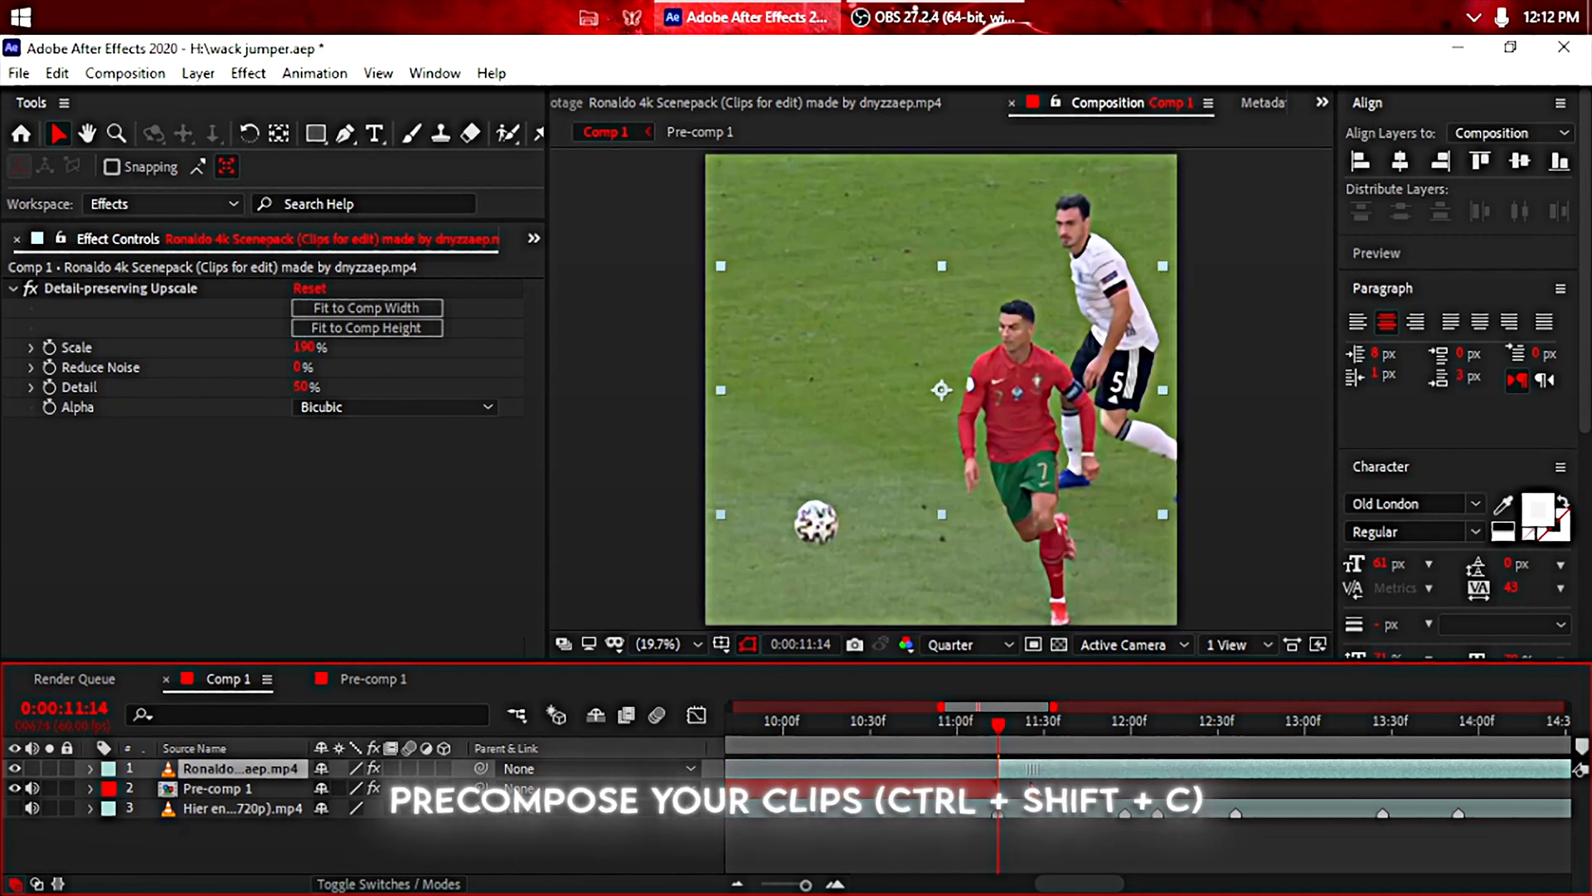
- Precompose the Ronaldo clip layer, moving all its attributes into the new composition
key(ctrl+shift+c)
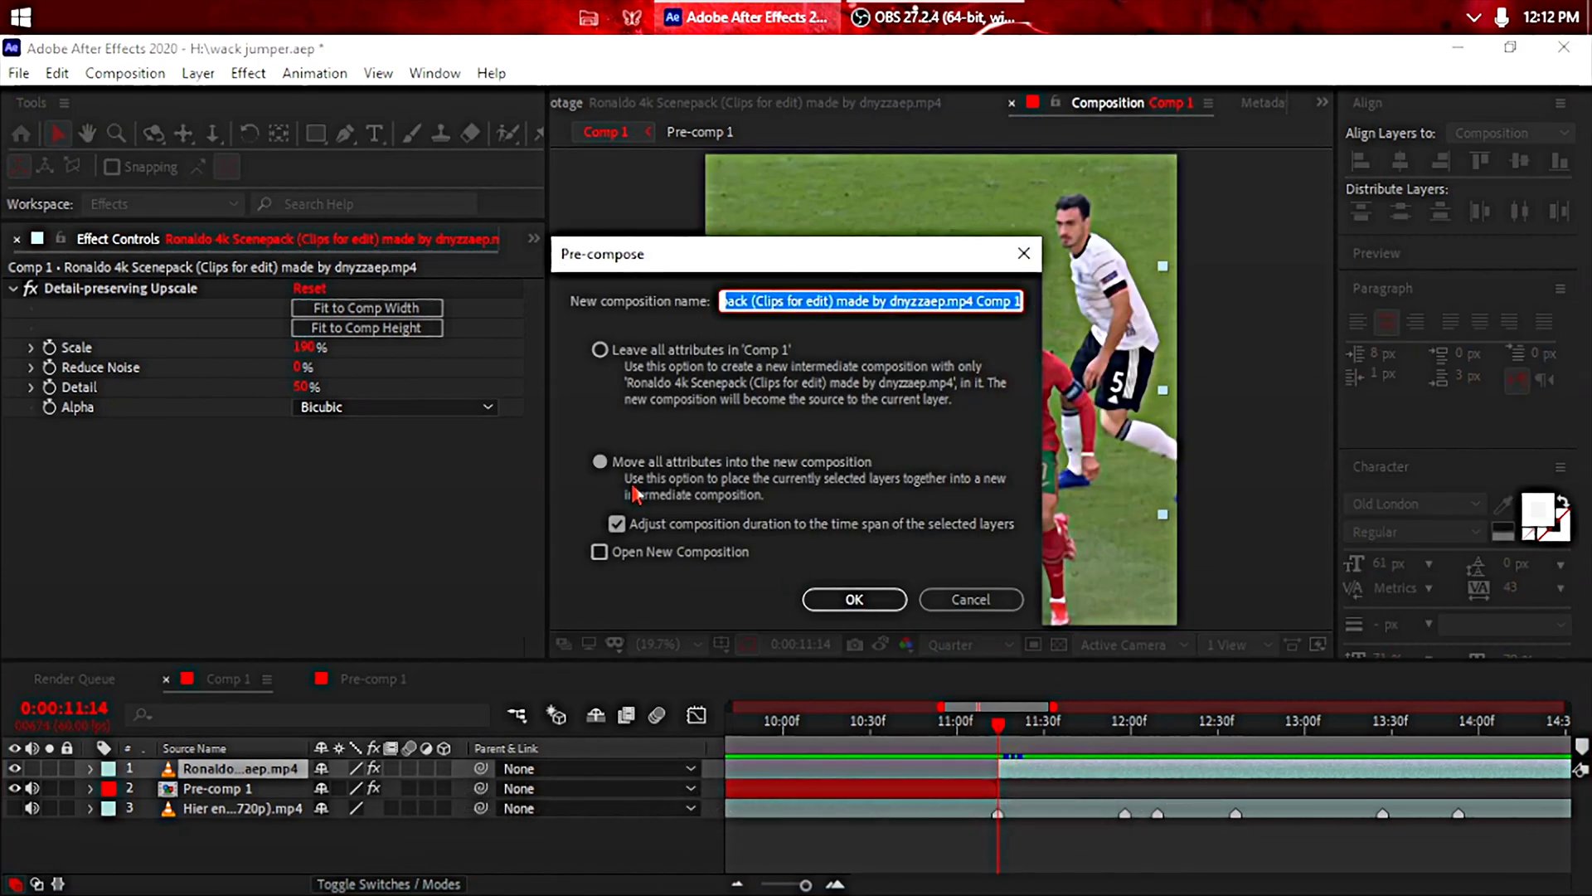
click(853, 601)
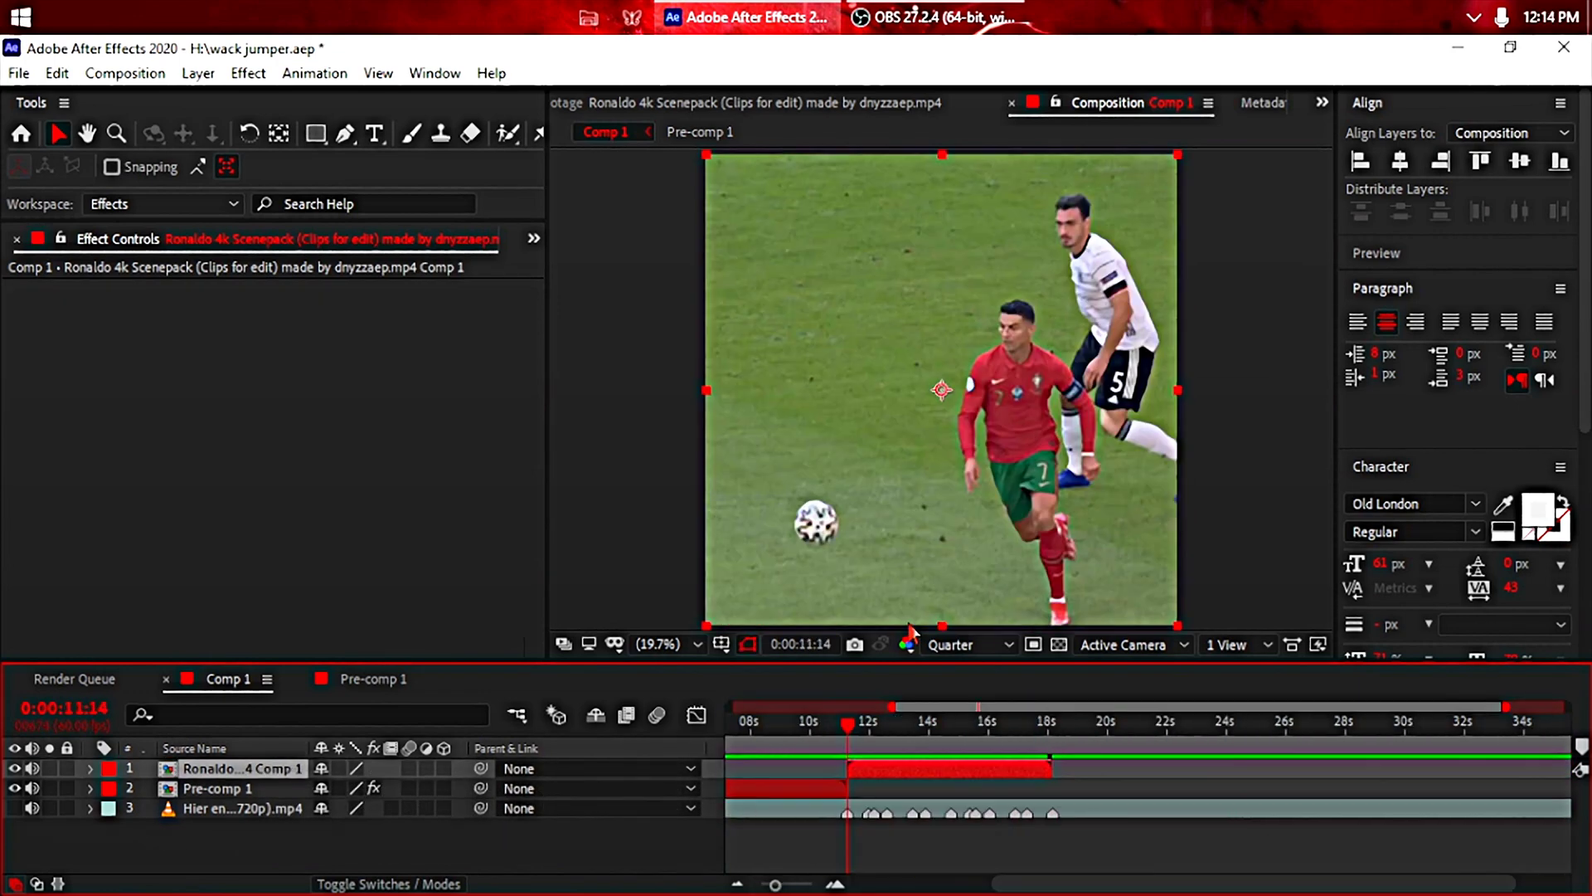
- Apply Twixtor Pro to the precomposed Ronaldo layer through the quick effect search
key(ctrl+space)
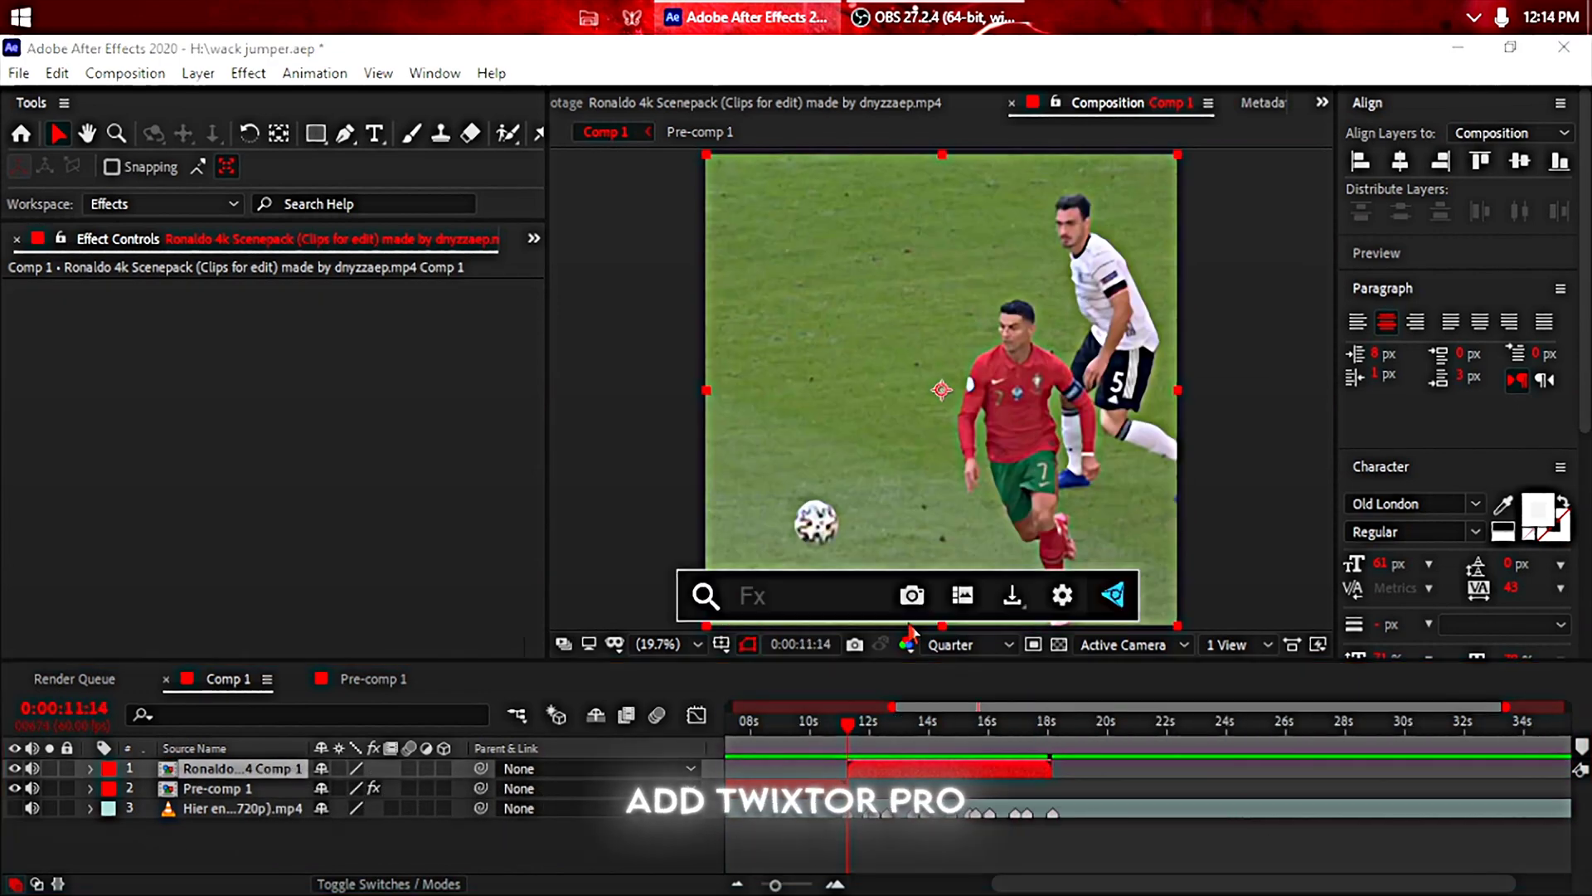
text(twix)
key(Down)
key(Return)
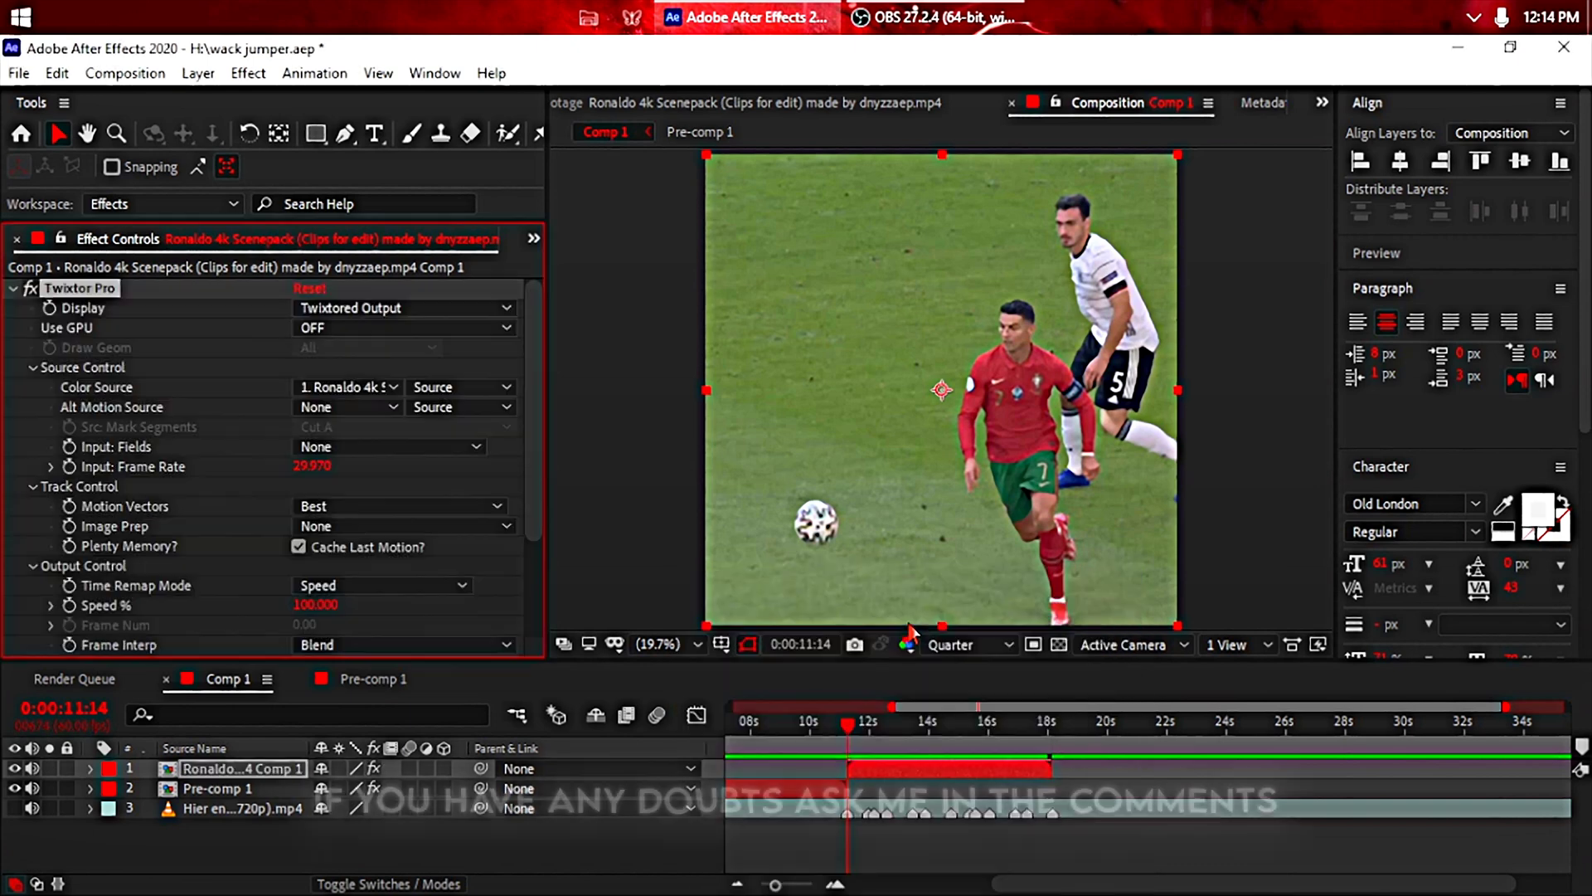
scroll(1448, 426, down, 2)
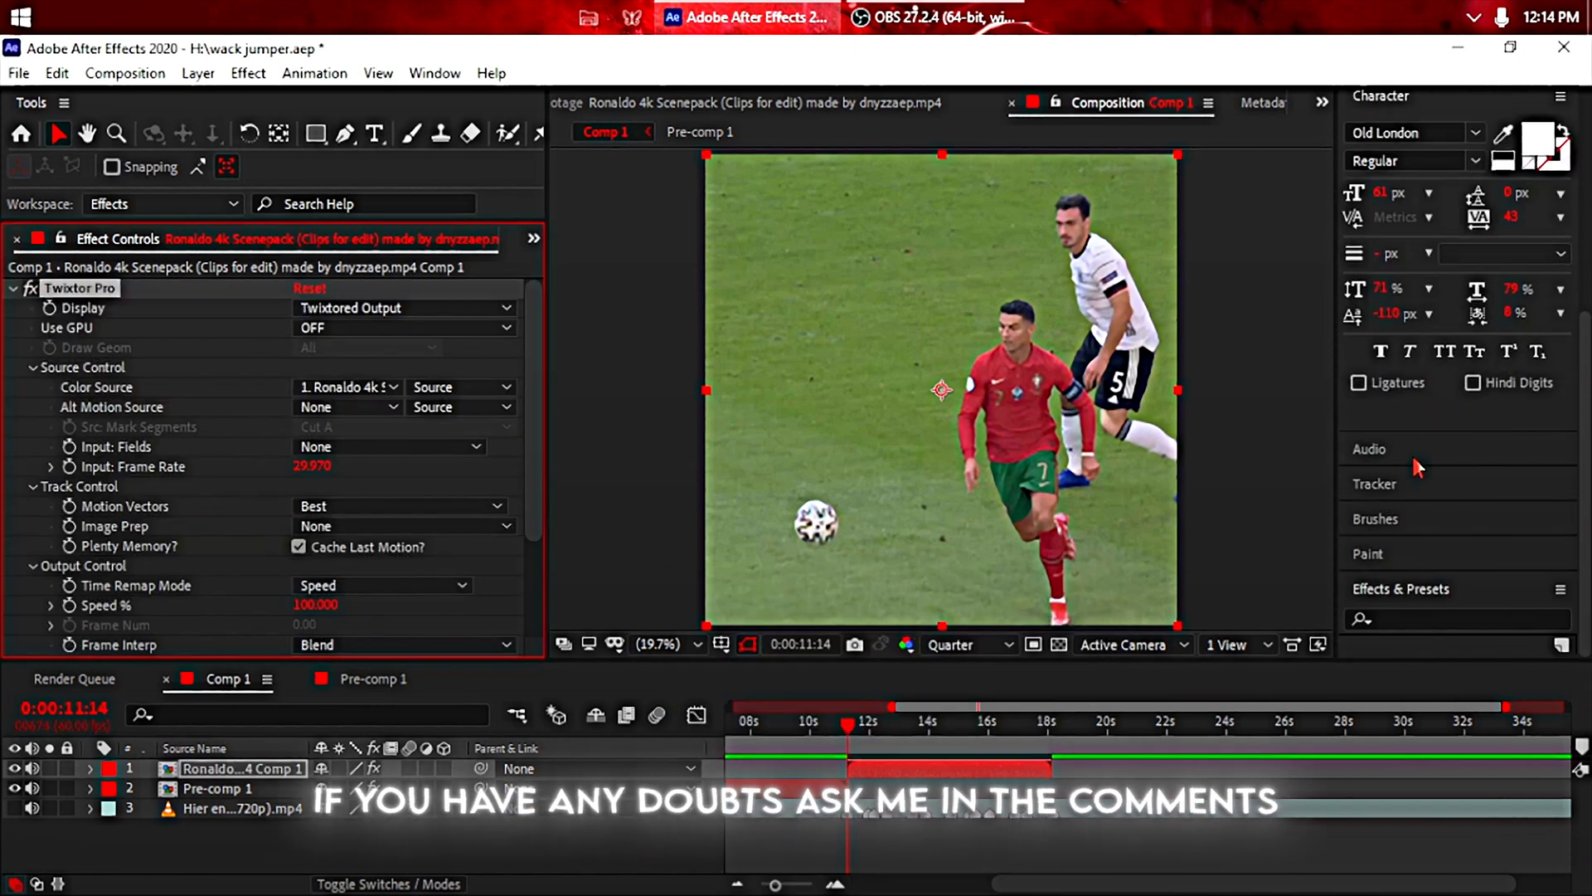
click(1406, 588)
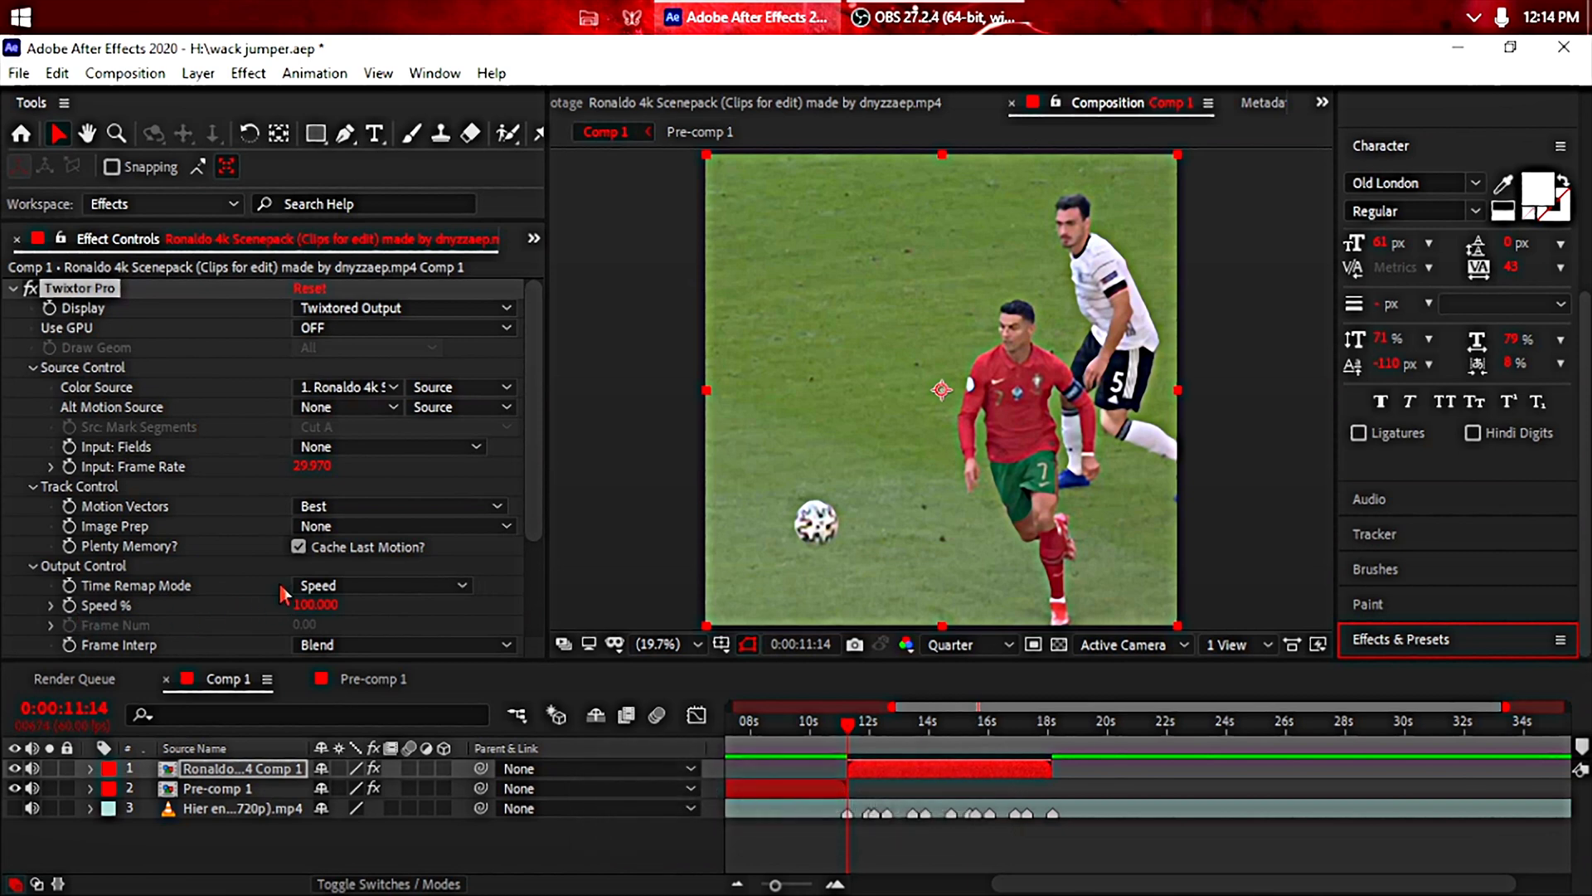
- Set Twixtor's Image Prep, Frame Interp and Warping to Contrast/Edge Enhance, Motion Weighted Blend, Inverse w/ Smart Blend
click(401, 527)
click(398, 572)
scroll(284, 499, down, 1)
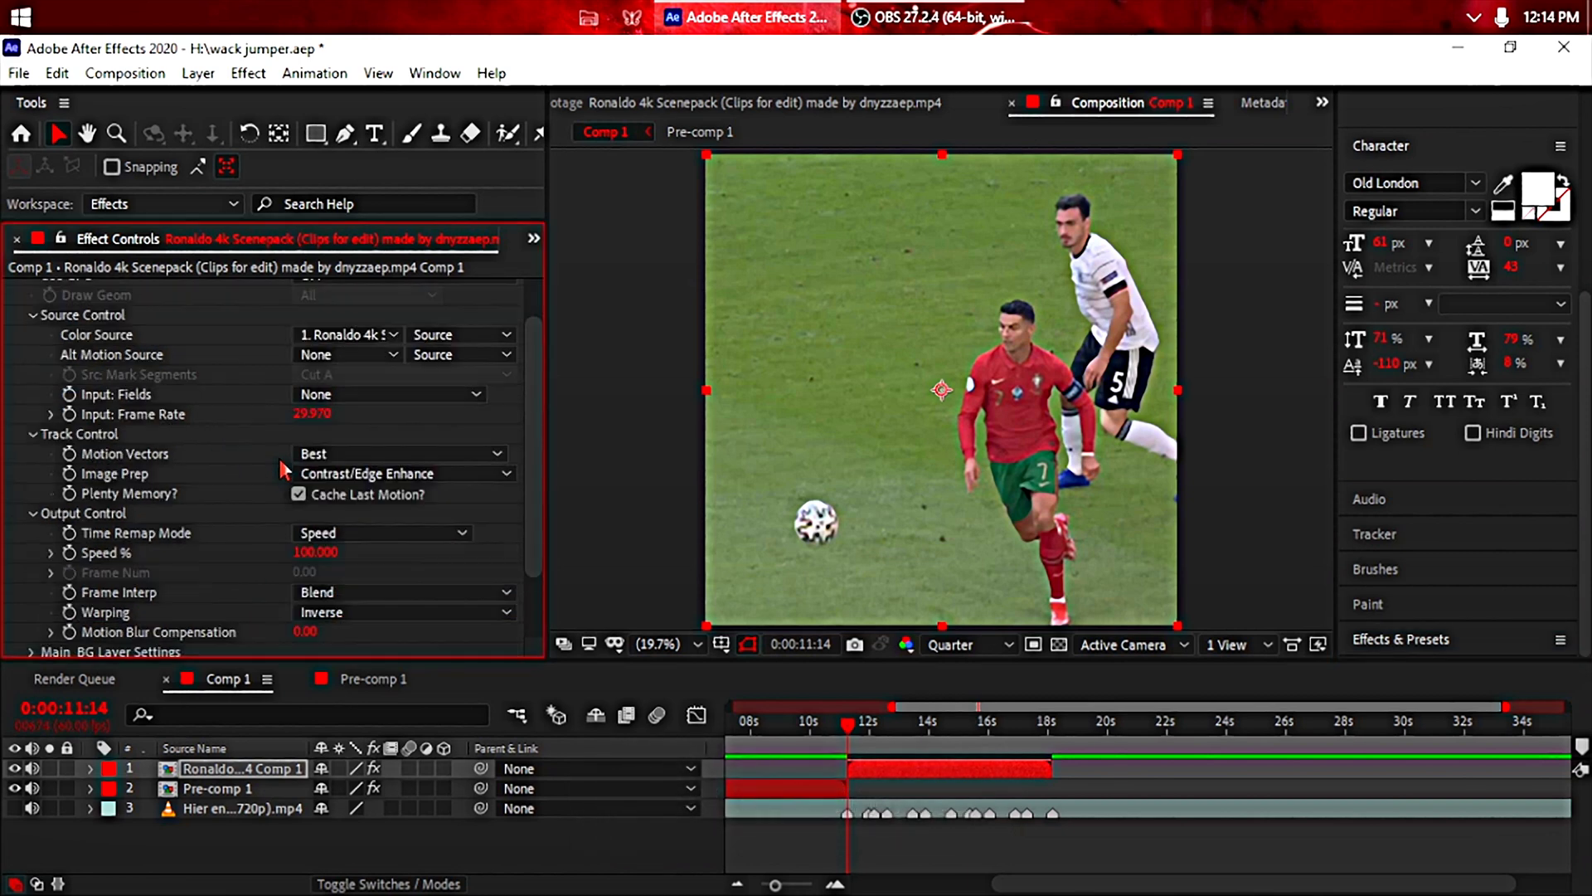
click(405, 611)
click(355, 638)
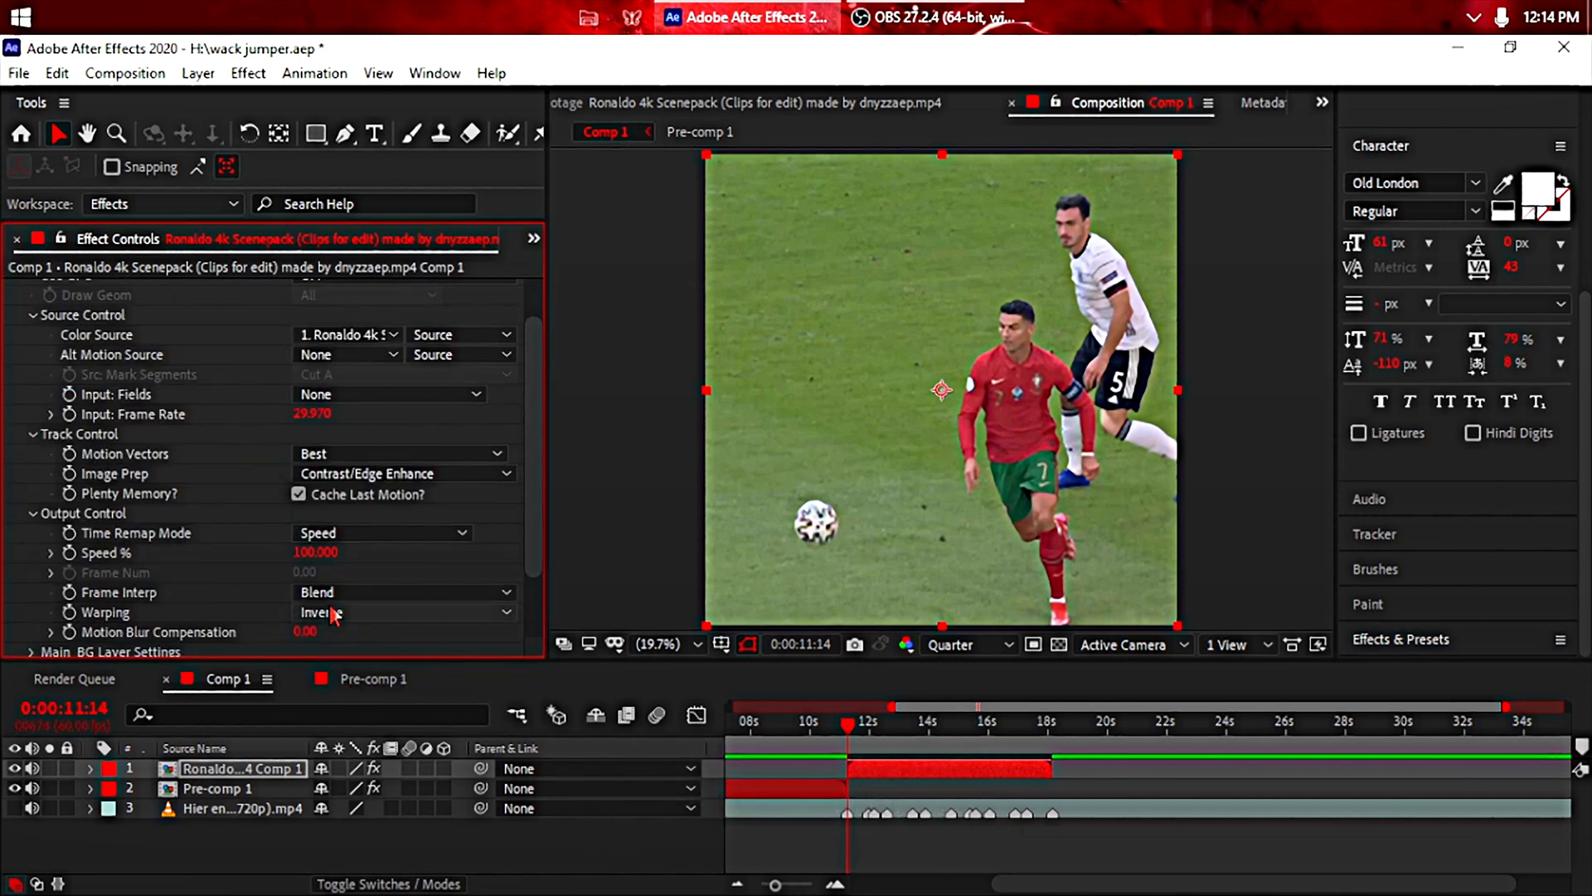
click(405, 611)
click(373, 663)
click(403, 592)
click(385, 668)
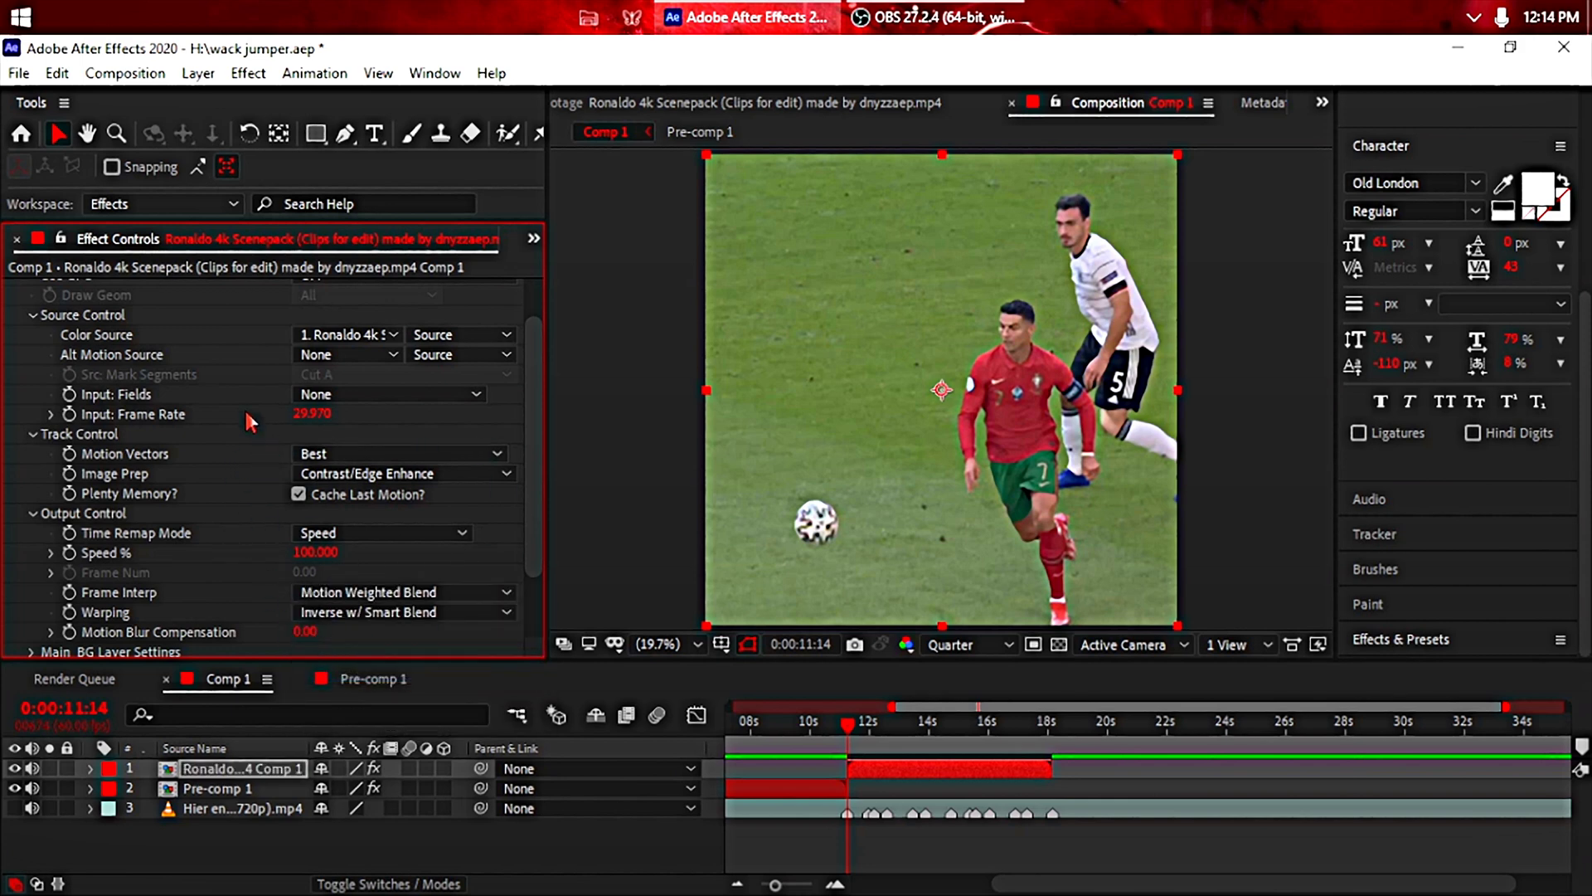
scroll(254, 429, up, 1)
click(32, 288)
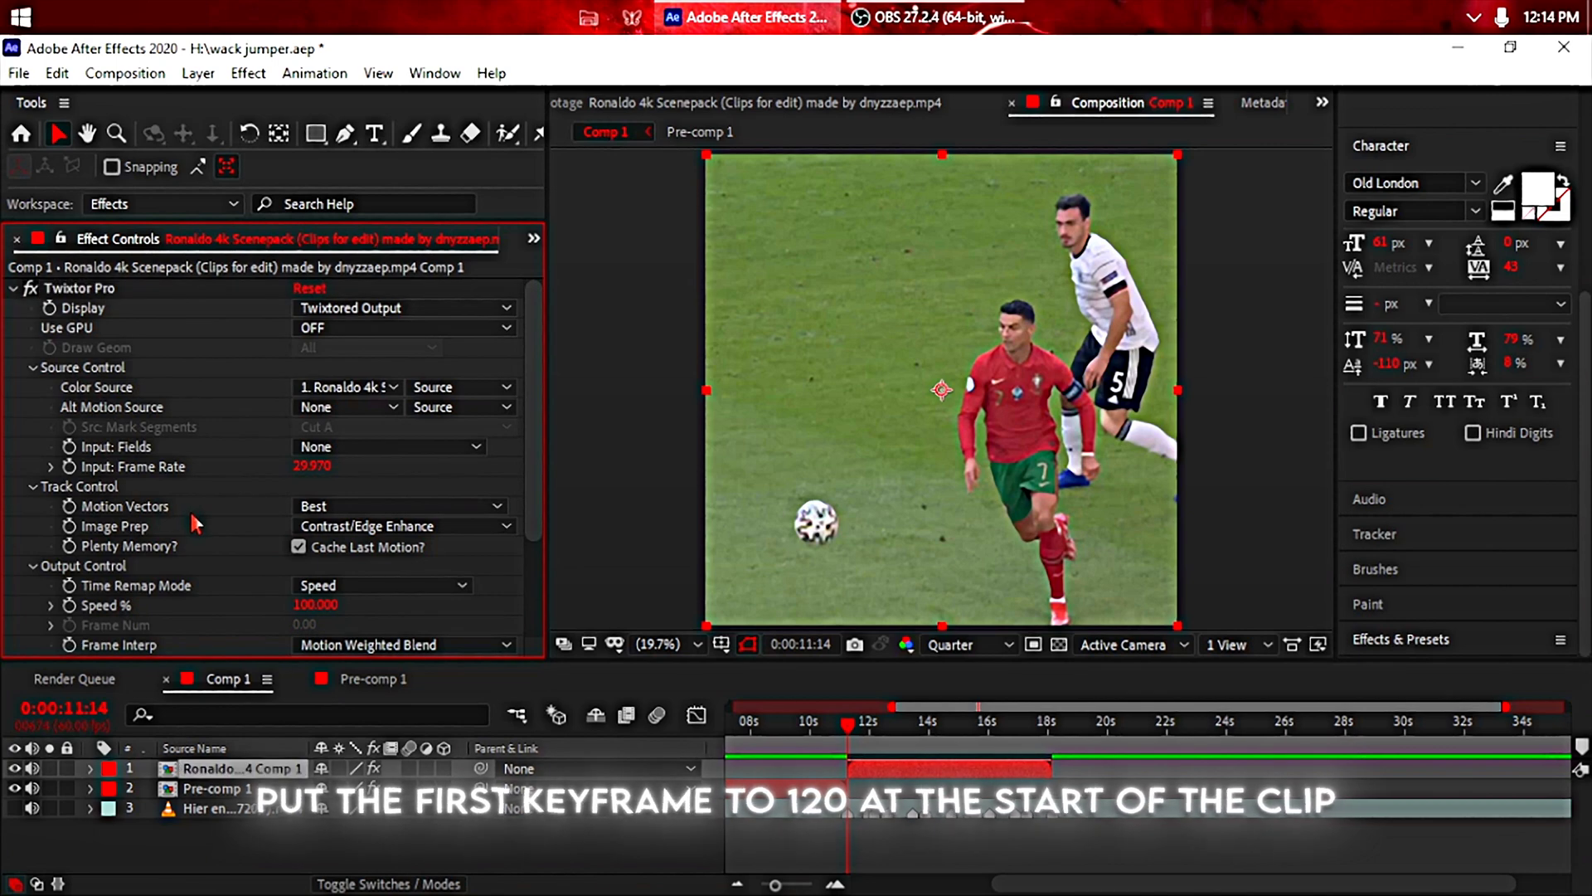
scroll(196, 523, down, 2)
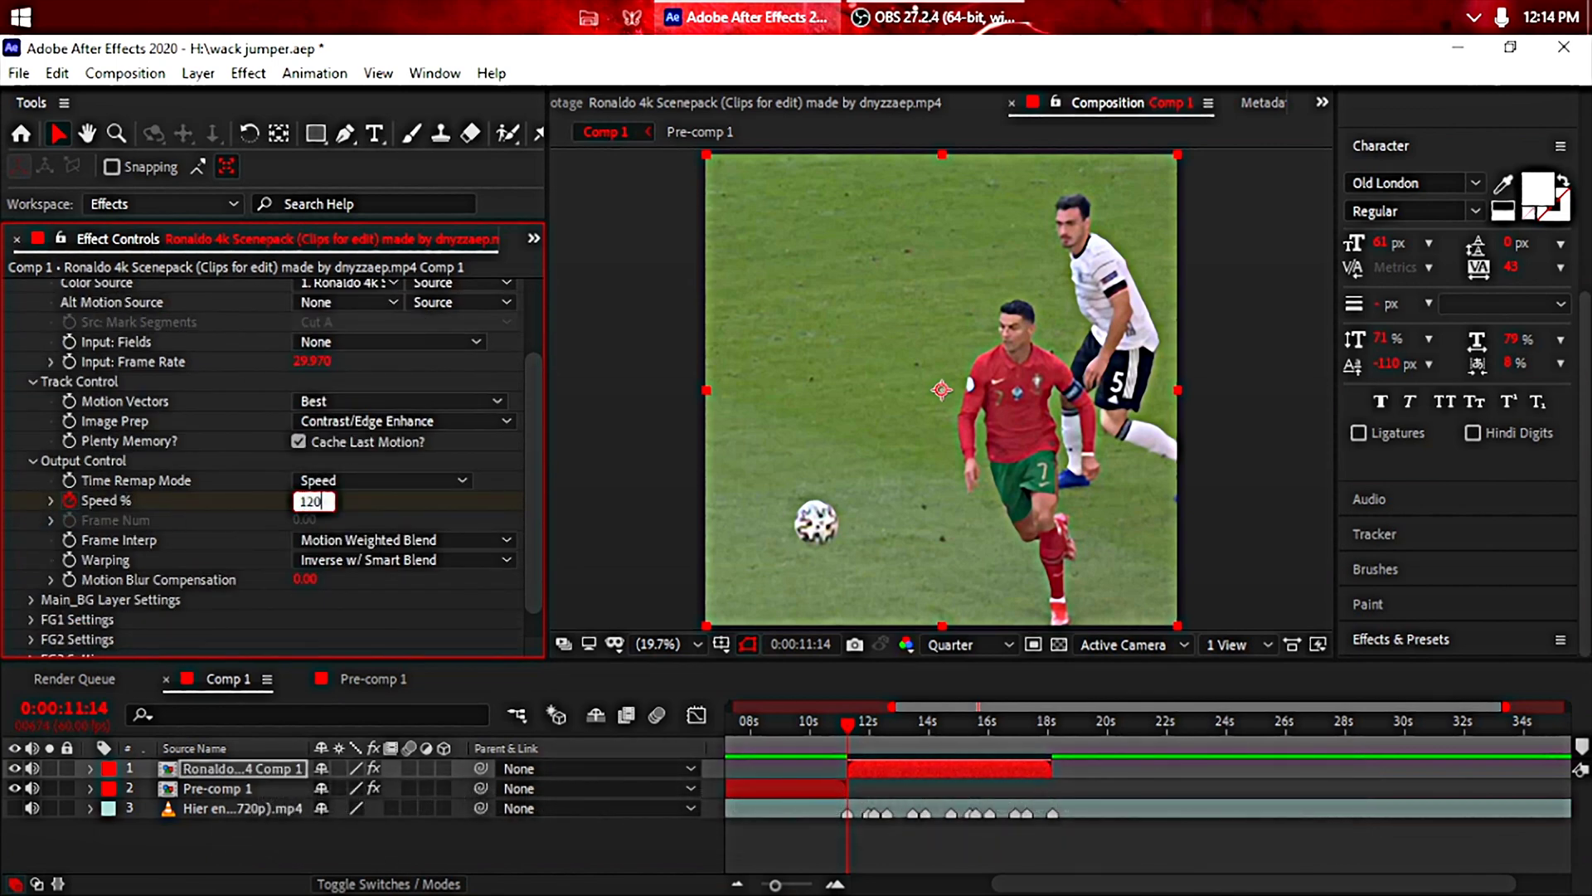
- Keyframe Speed % at 120 on the first frame and 20 ten frames later, then save
key(ctrl+shift+Right)
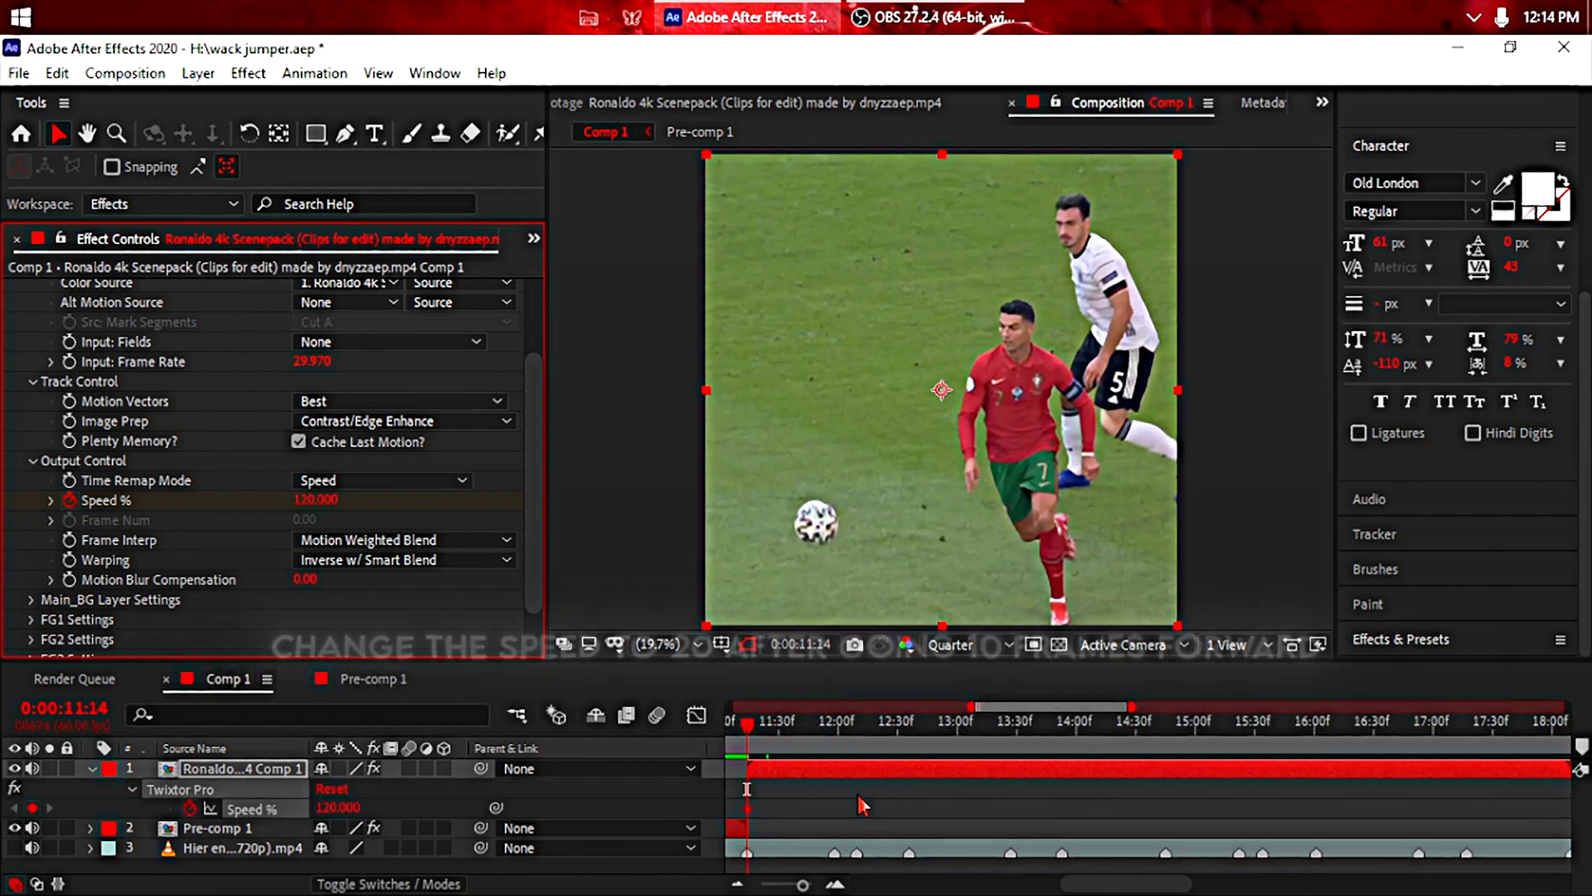
key(shift+Page_Down)
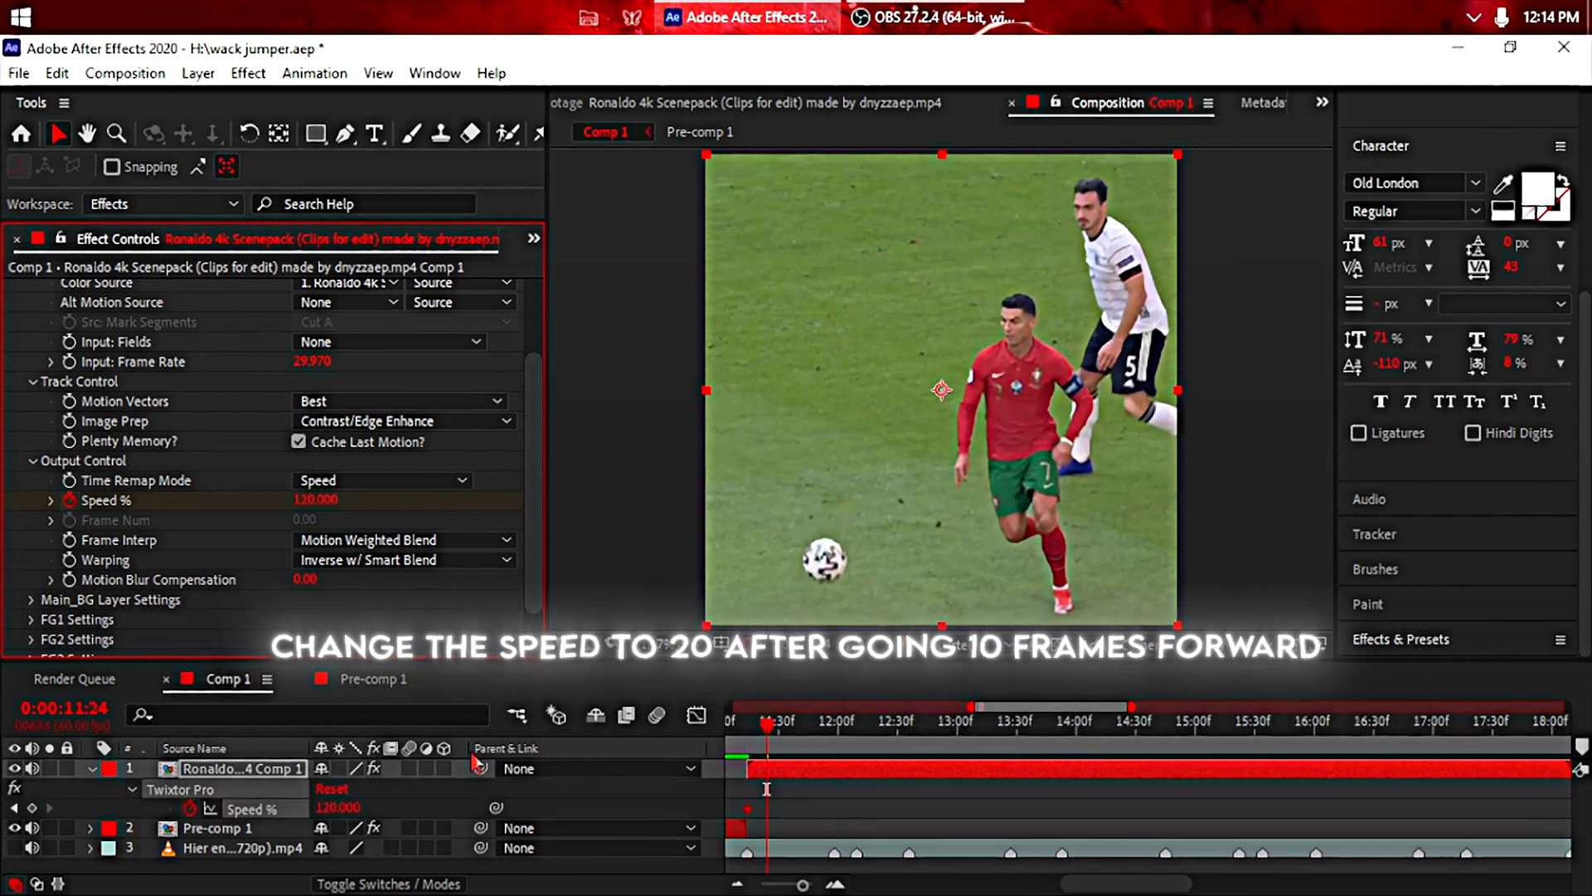
click(334, 809)
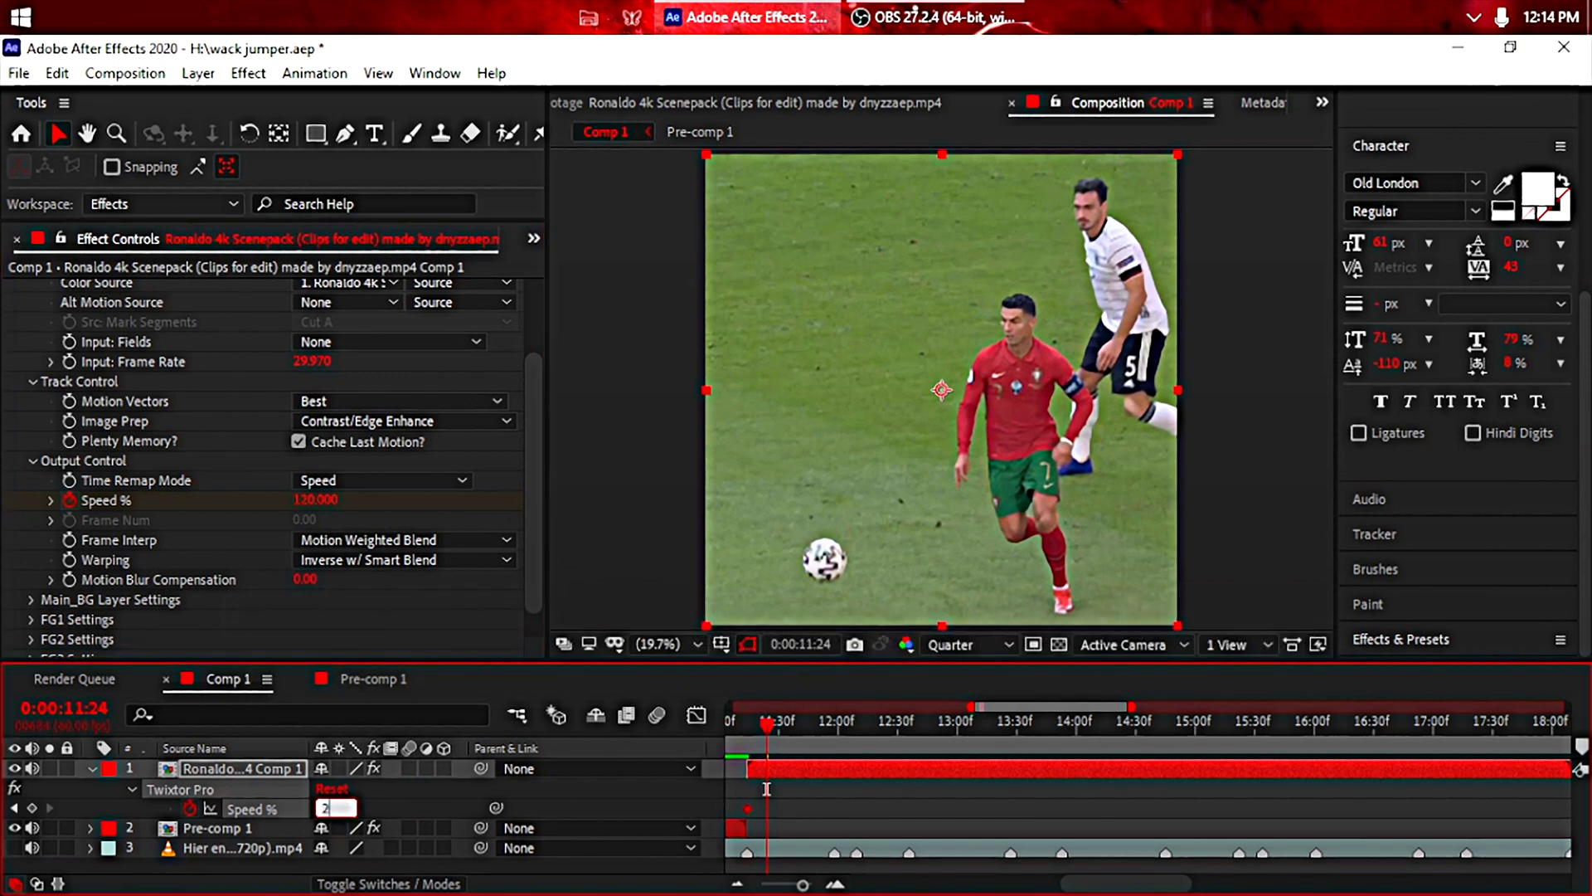
text(0.000)
key(ctrl+s)
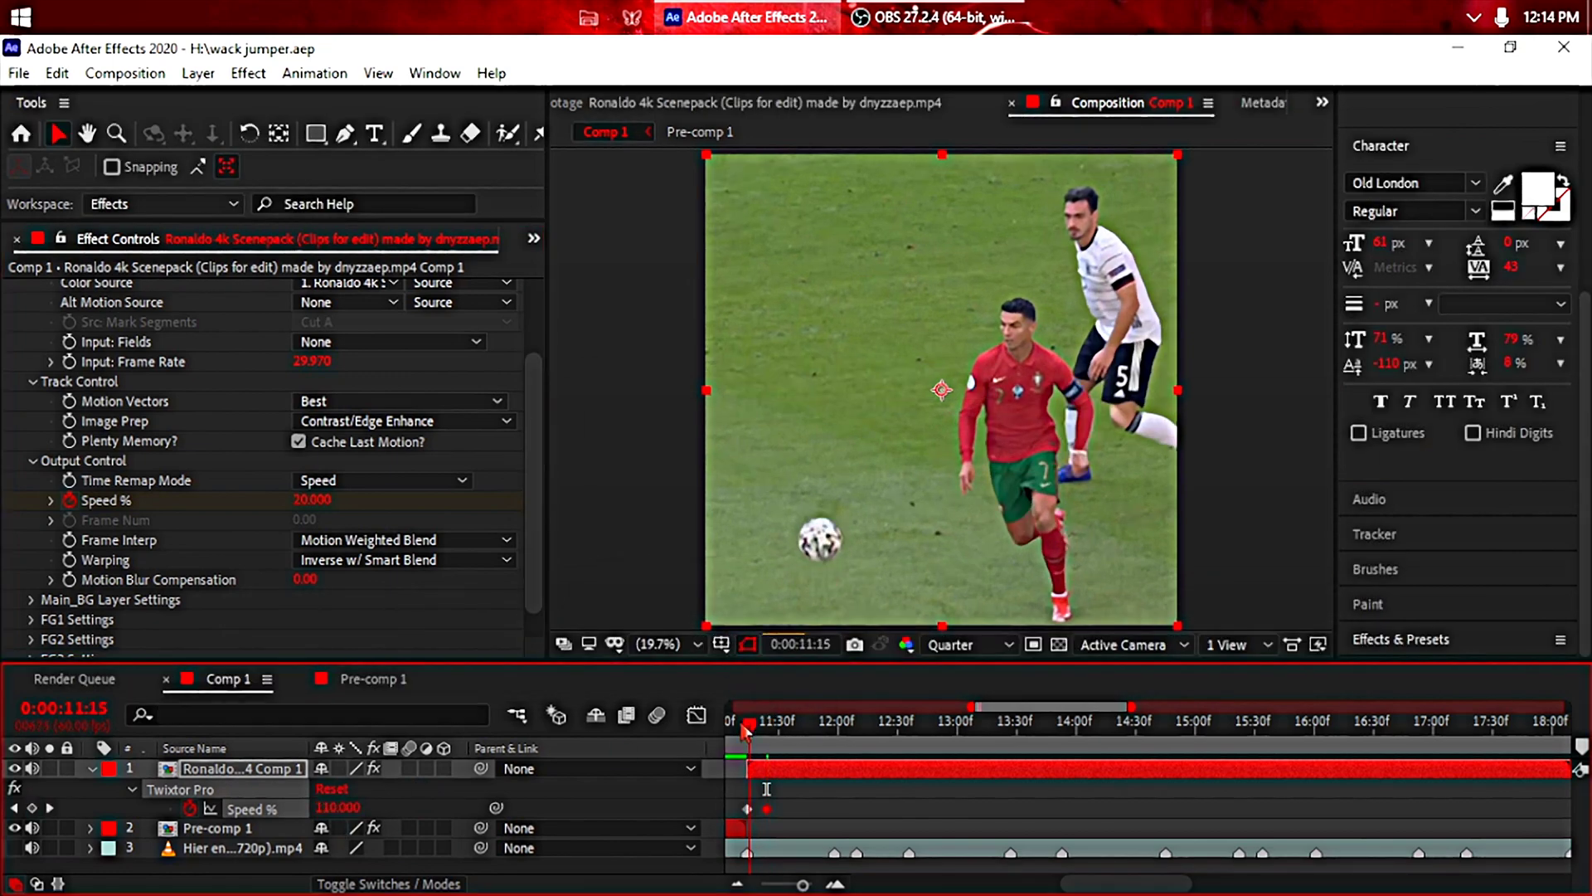
drag(746, 722, 1018, 722)
scroll(771, 721, down, 3)
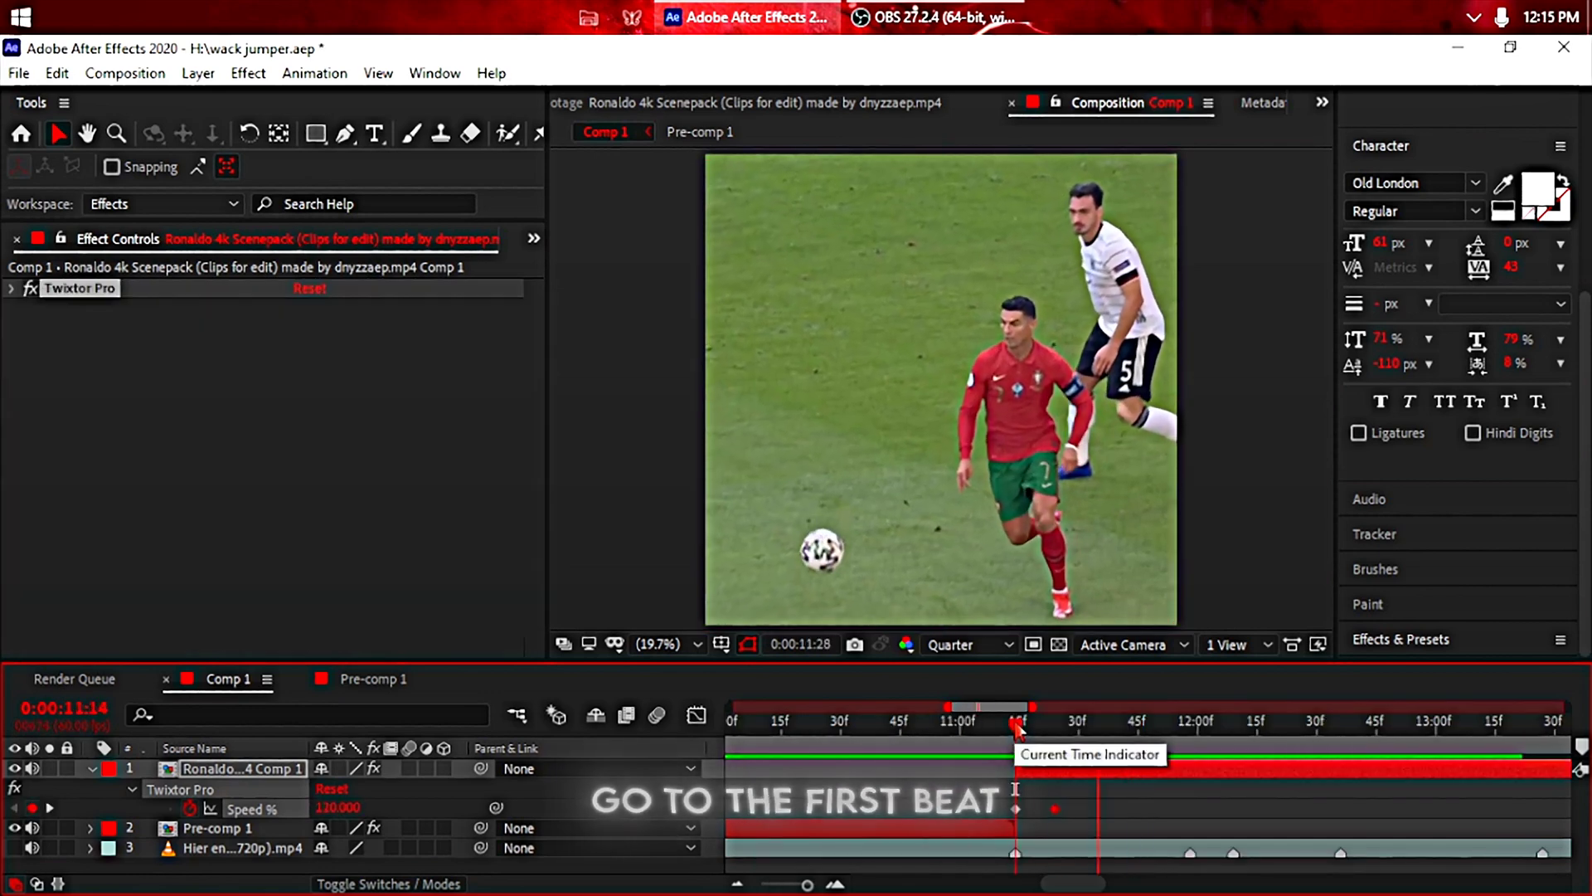
- Add Speed % keyframes of 20, 120 and 20 around the first beat, then preview
drag(1018, 722, 1192, 721)
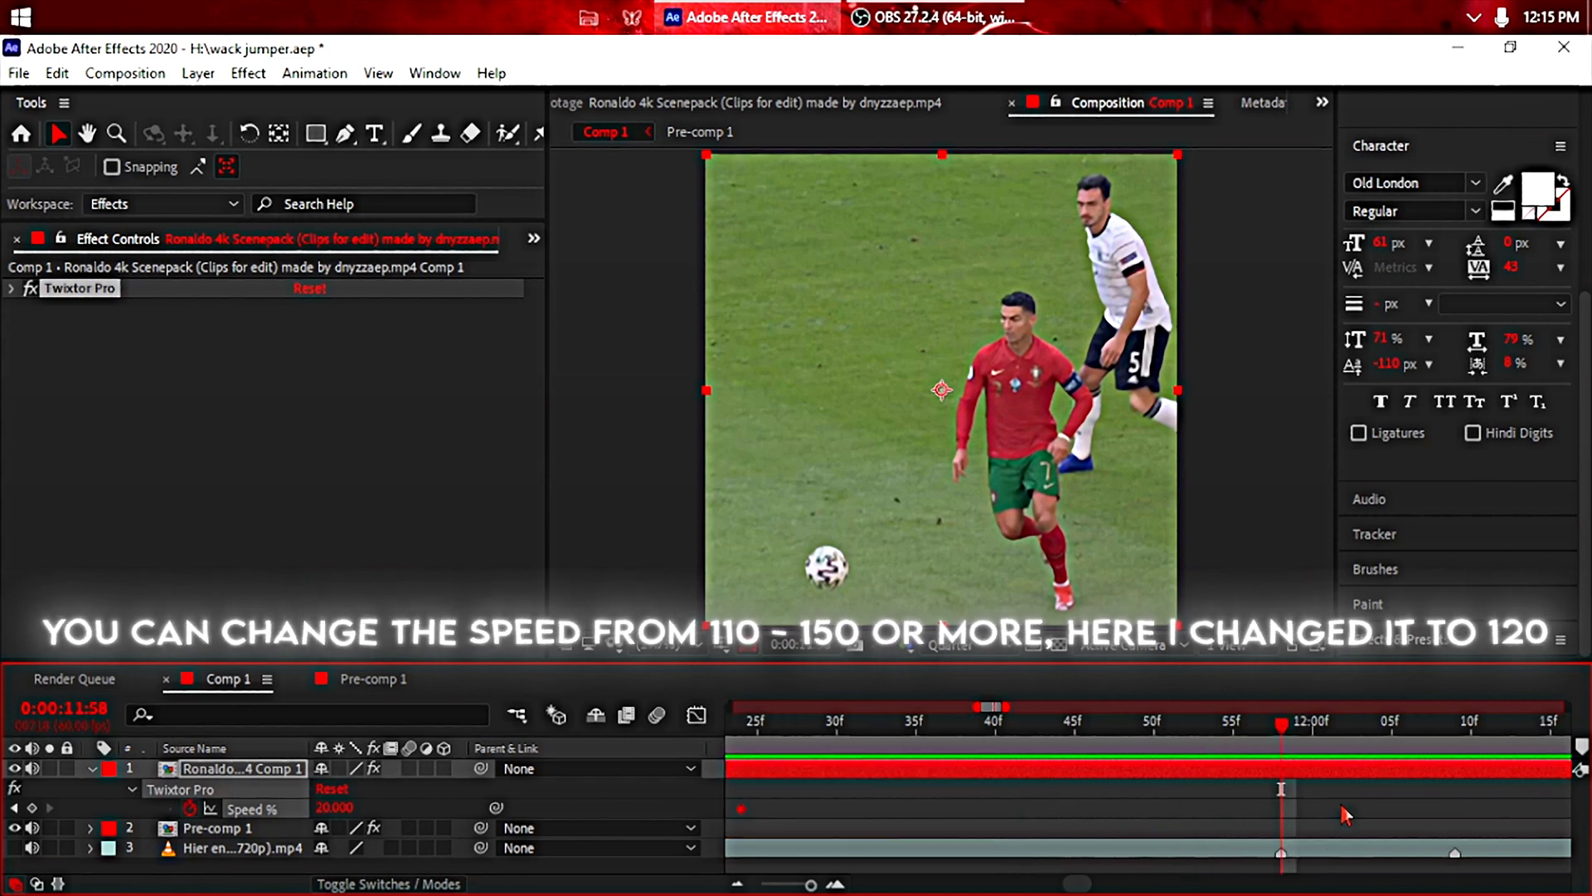
scroll(1204, 747, up, 2)
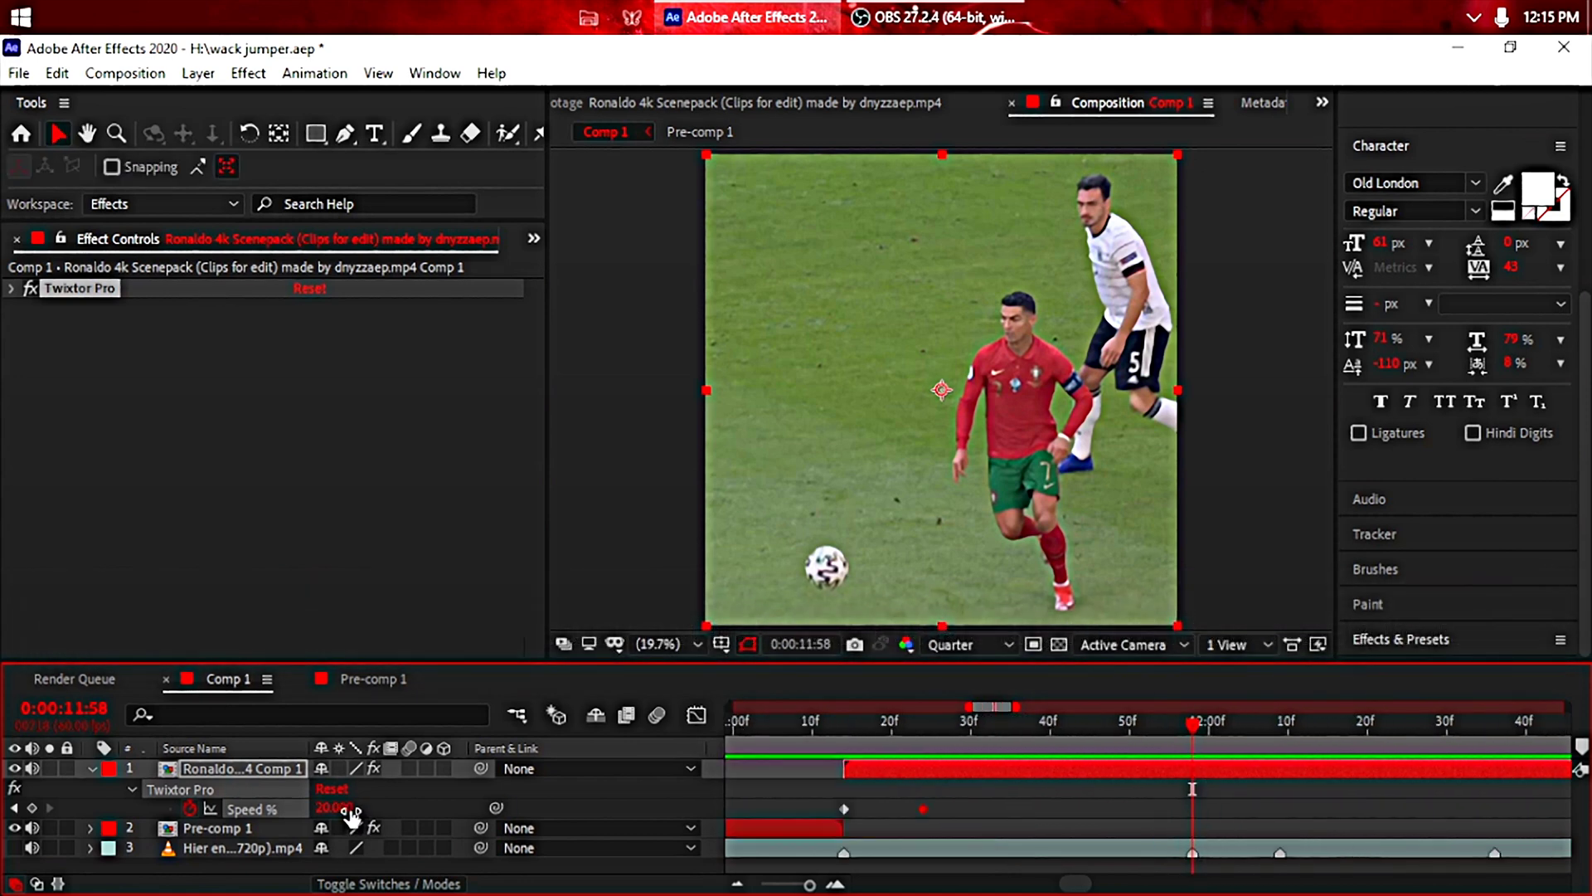
text(120)
key(Return)
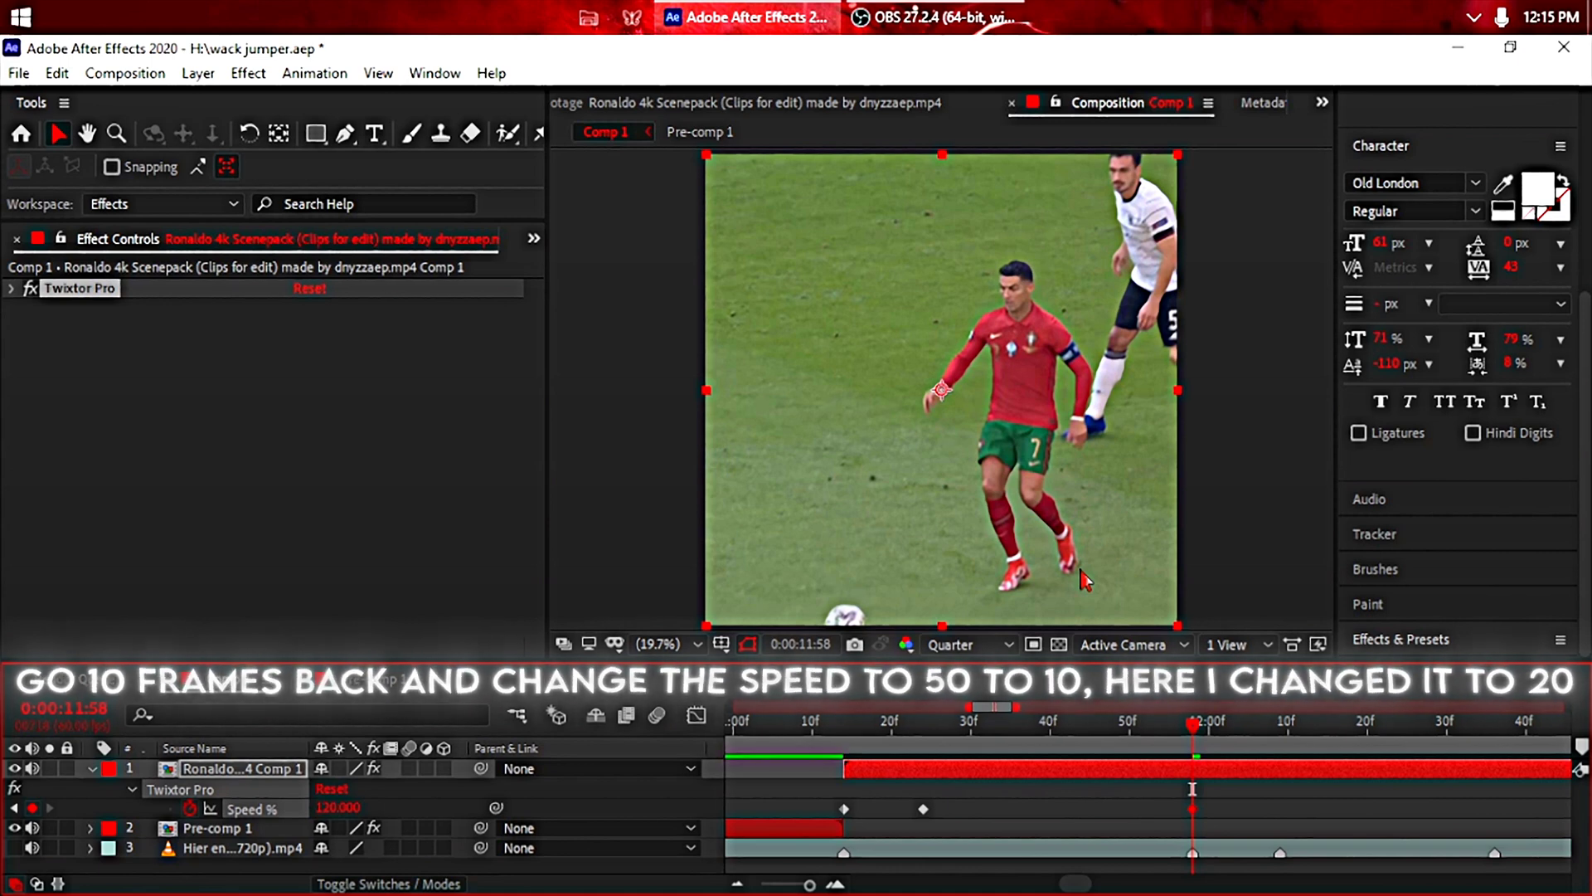
key(ctrl+shift+Left)
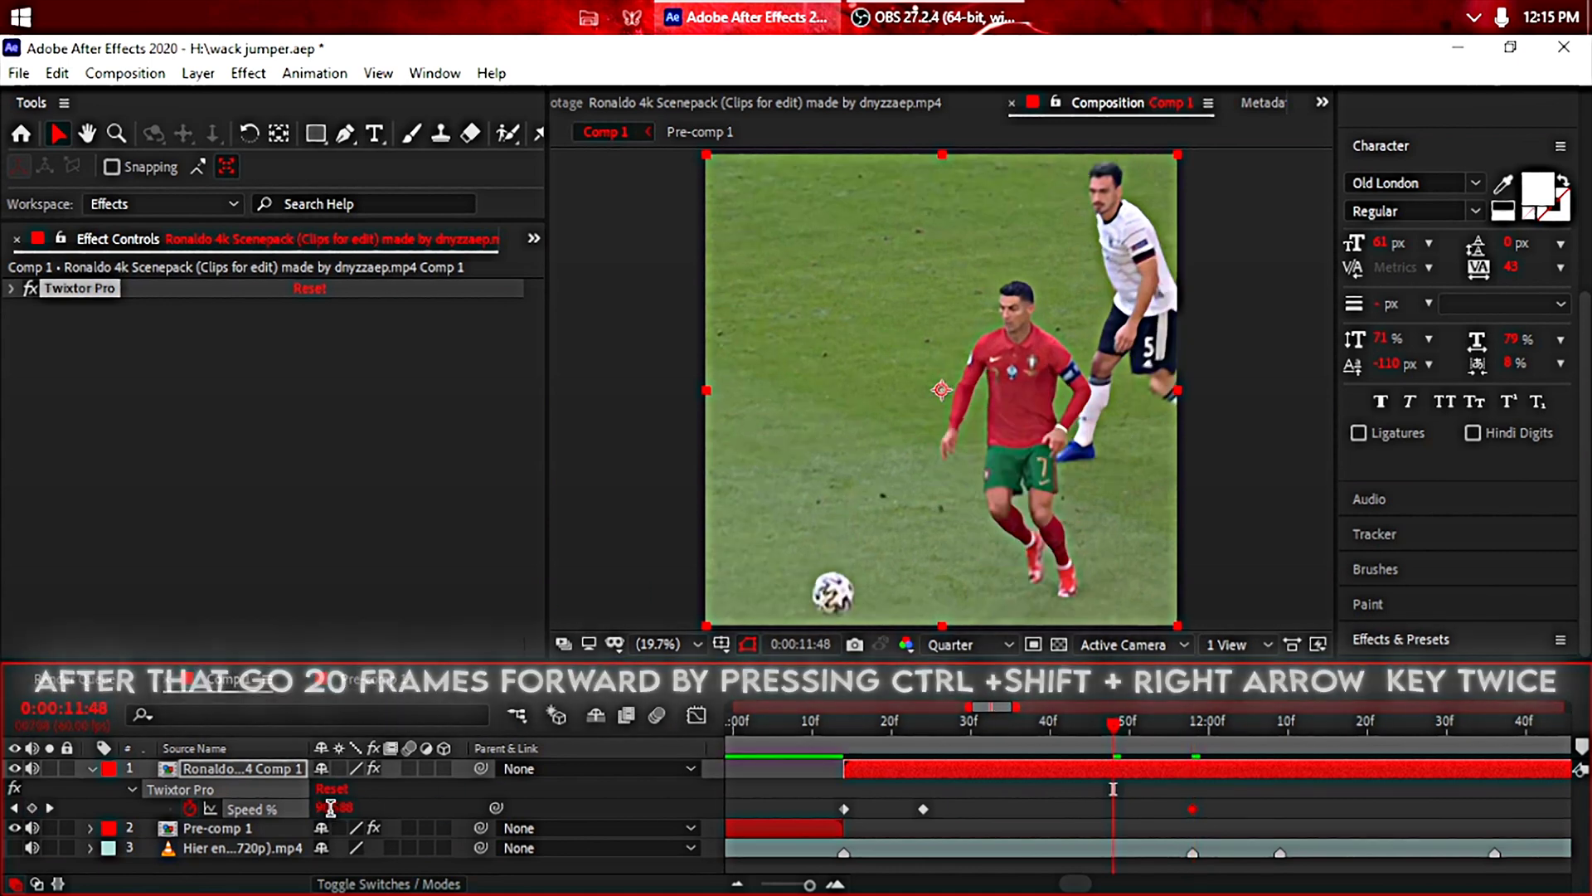
click(327, 809)
text(2)
key(ctrl+shift+Right)
key(ctrl+shift+Right)
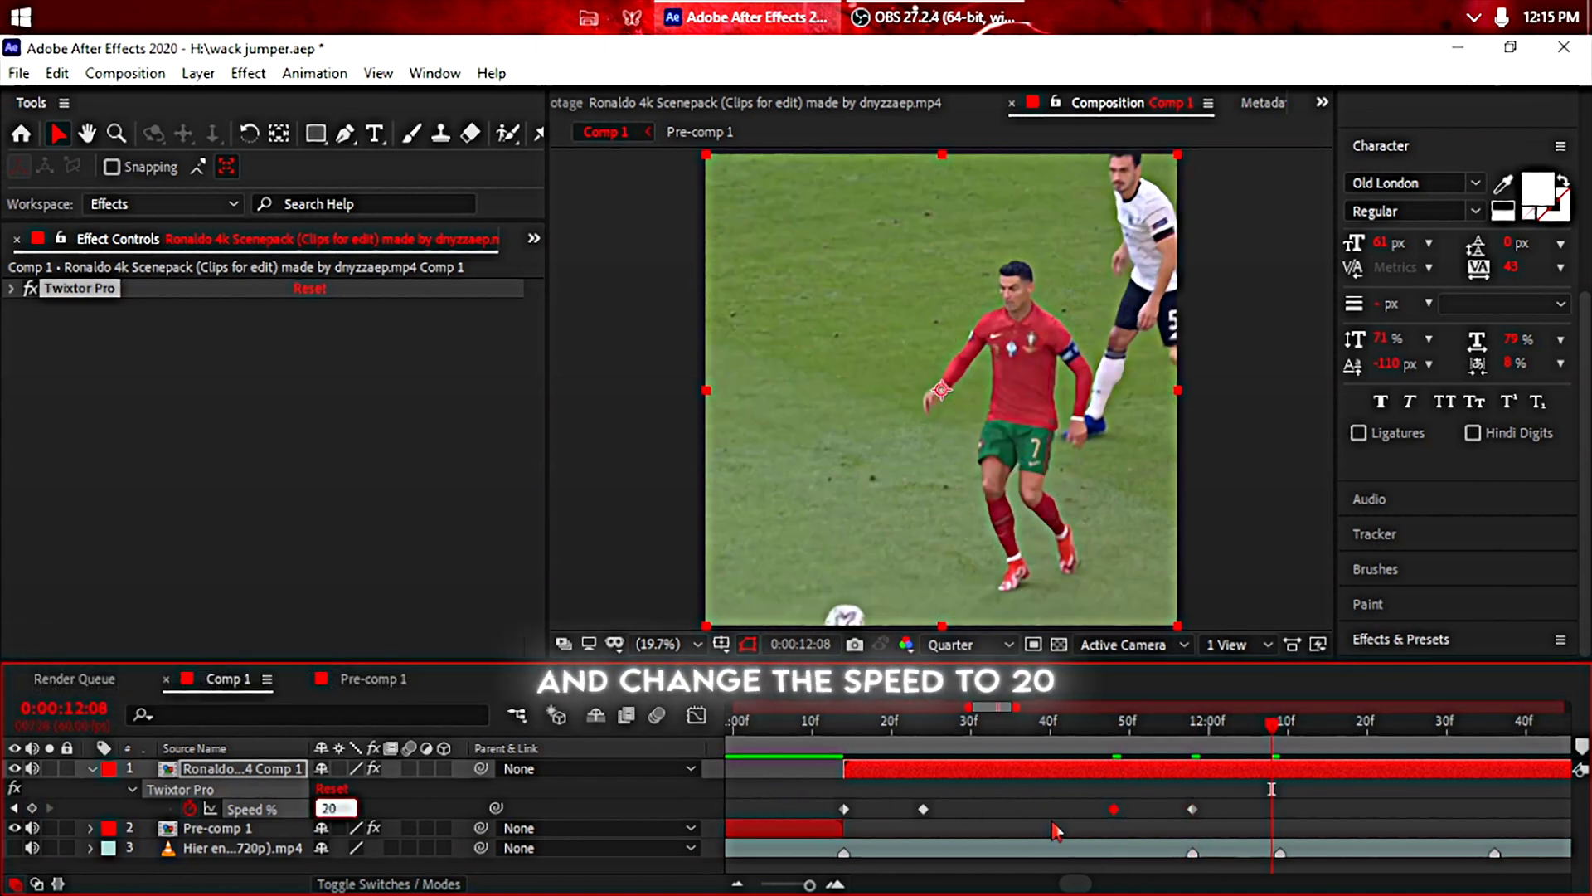
key(Return)
key(space)
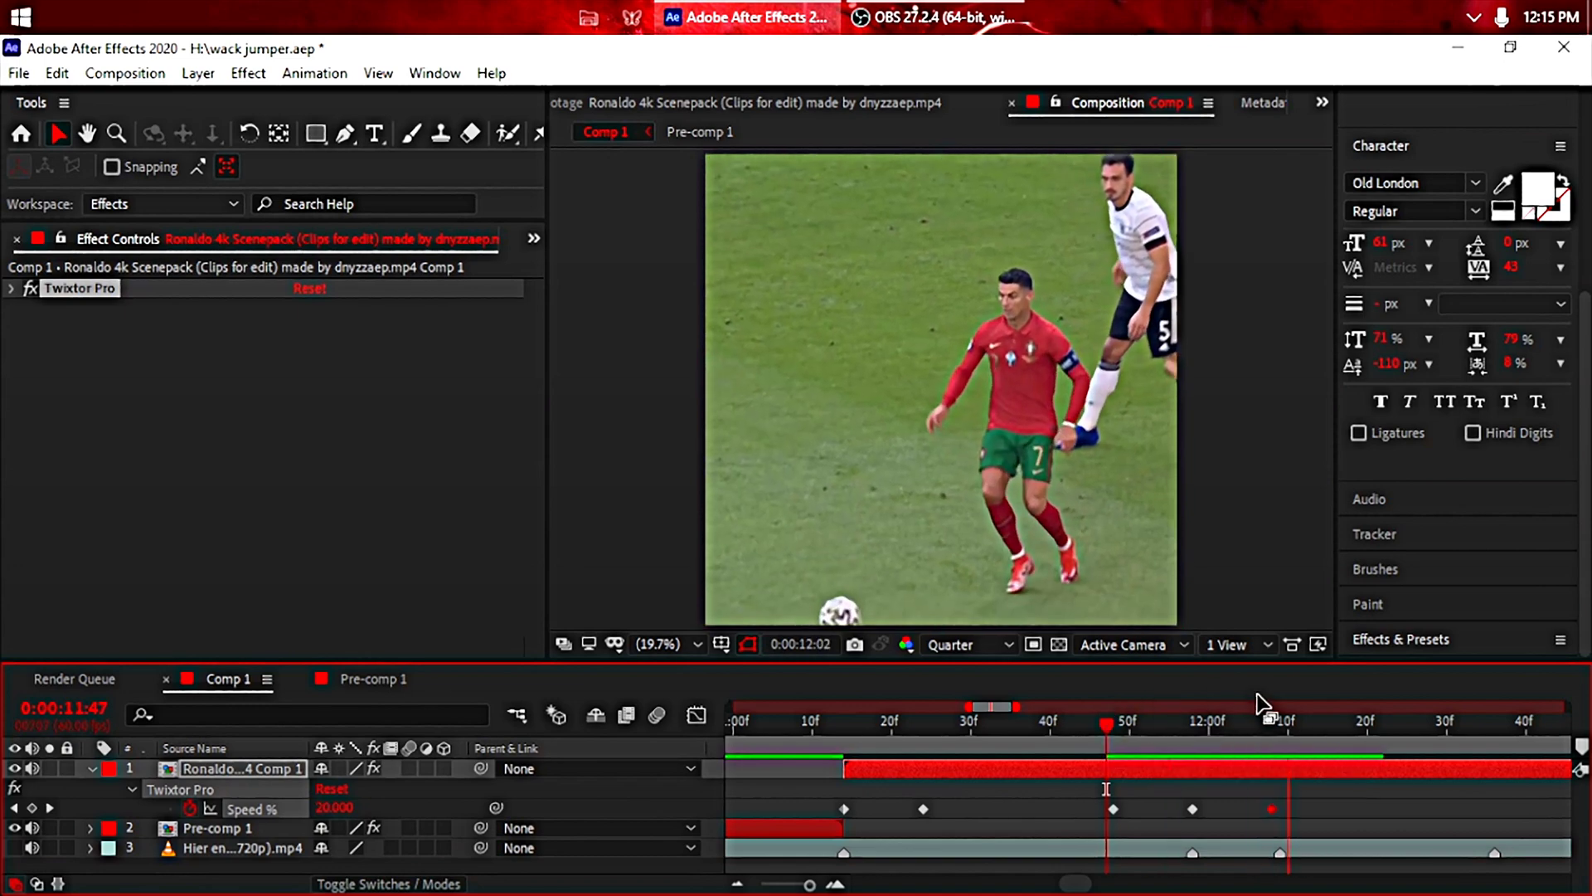
- Copy the three Speed % keyframes of the first beat's ramp
click(1282, 725)
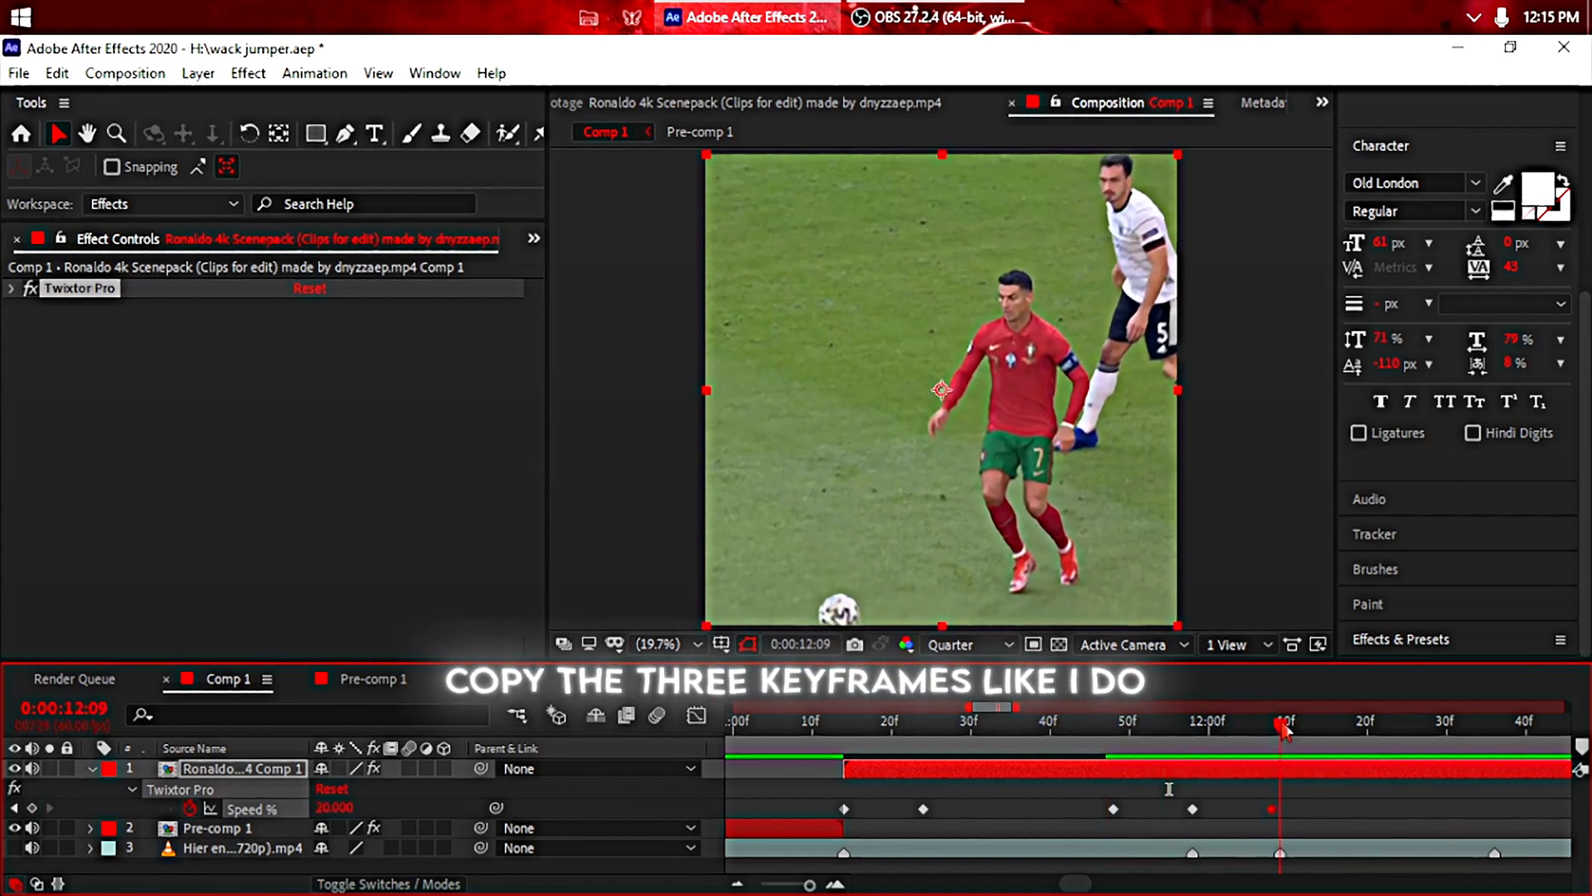
drag(1294, 803, 1213, 833)
drag(1095, 836, 1092, 836)
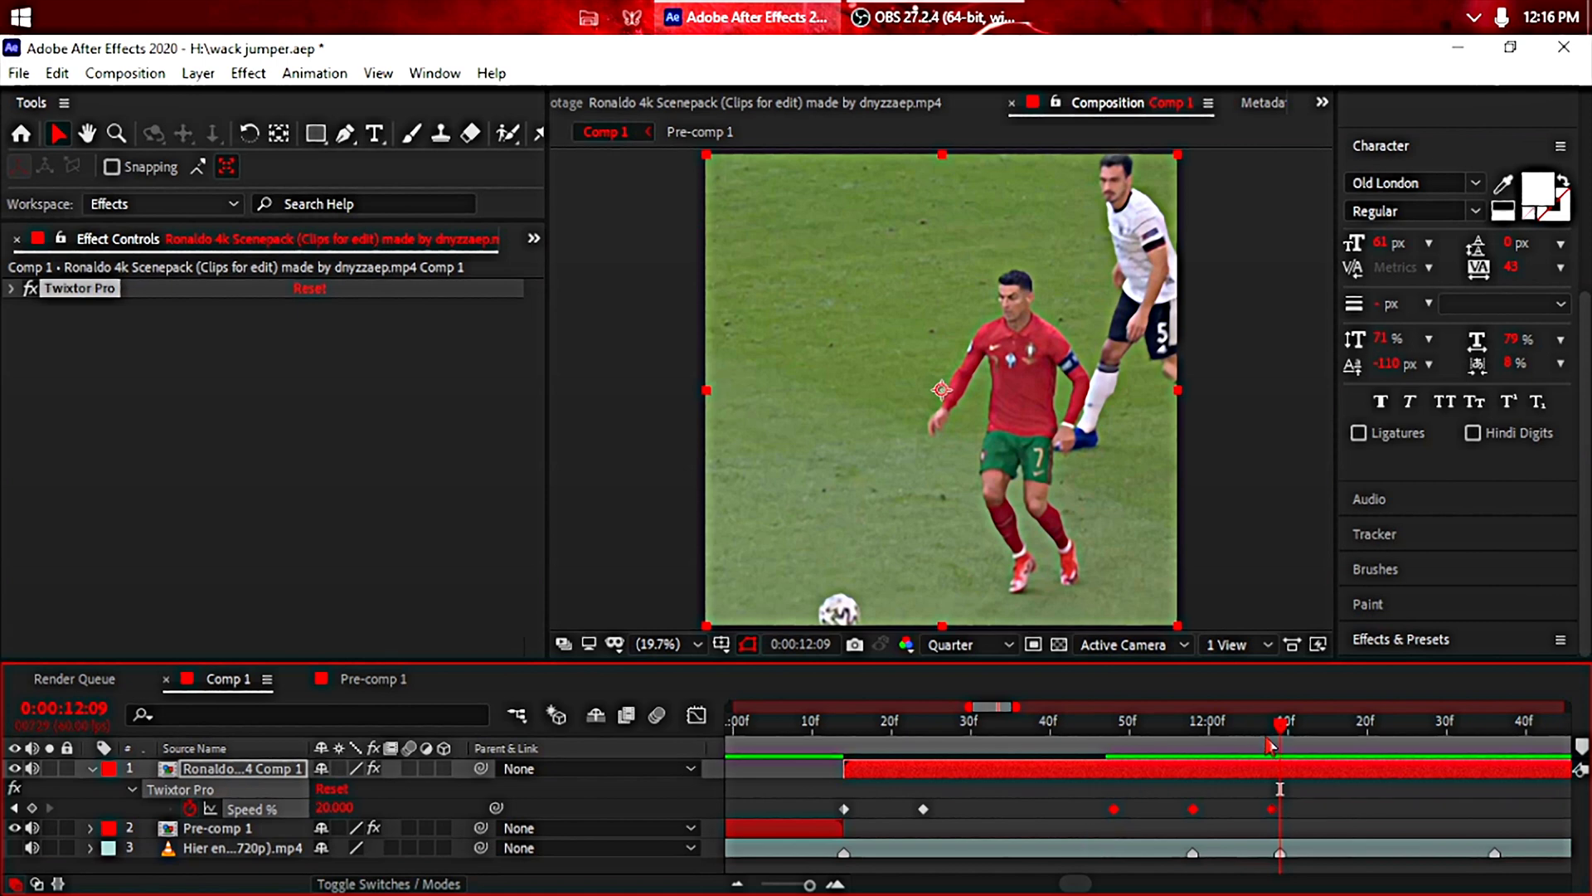
drag(1245, 724, 1204, 720)
key(ctrl+c)
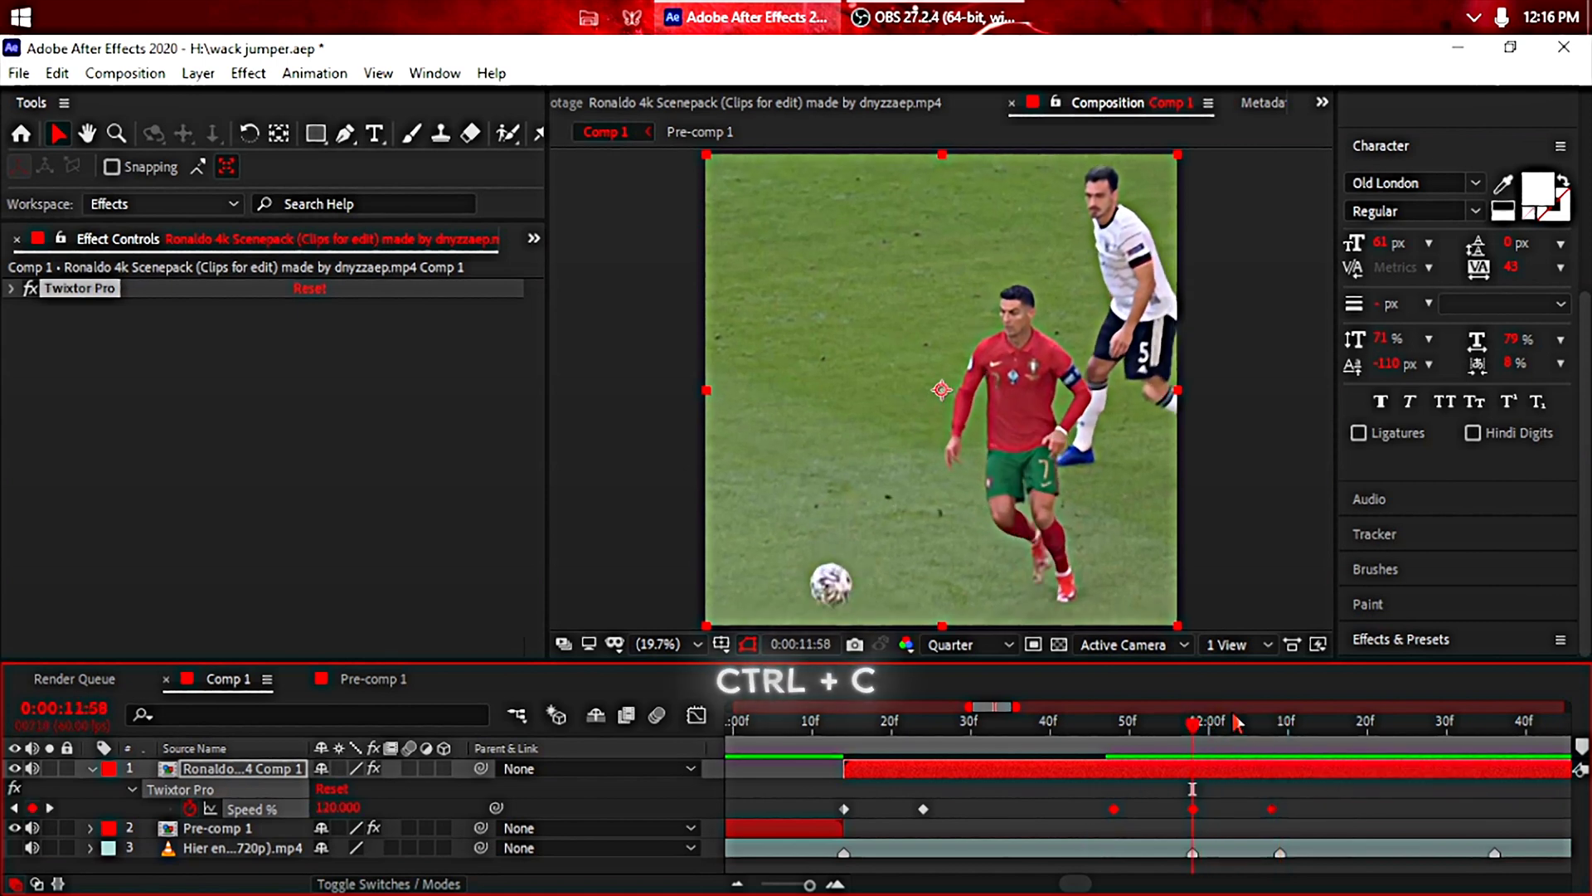
- Paste the ramp onto the clip layer ten frames before the second beat
drag(1287, 794, 1064, 825)
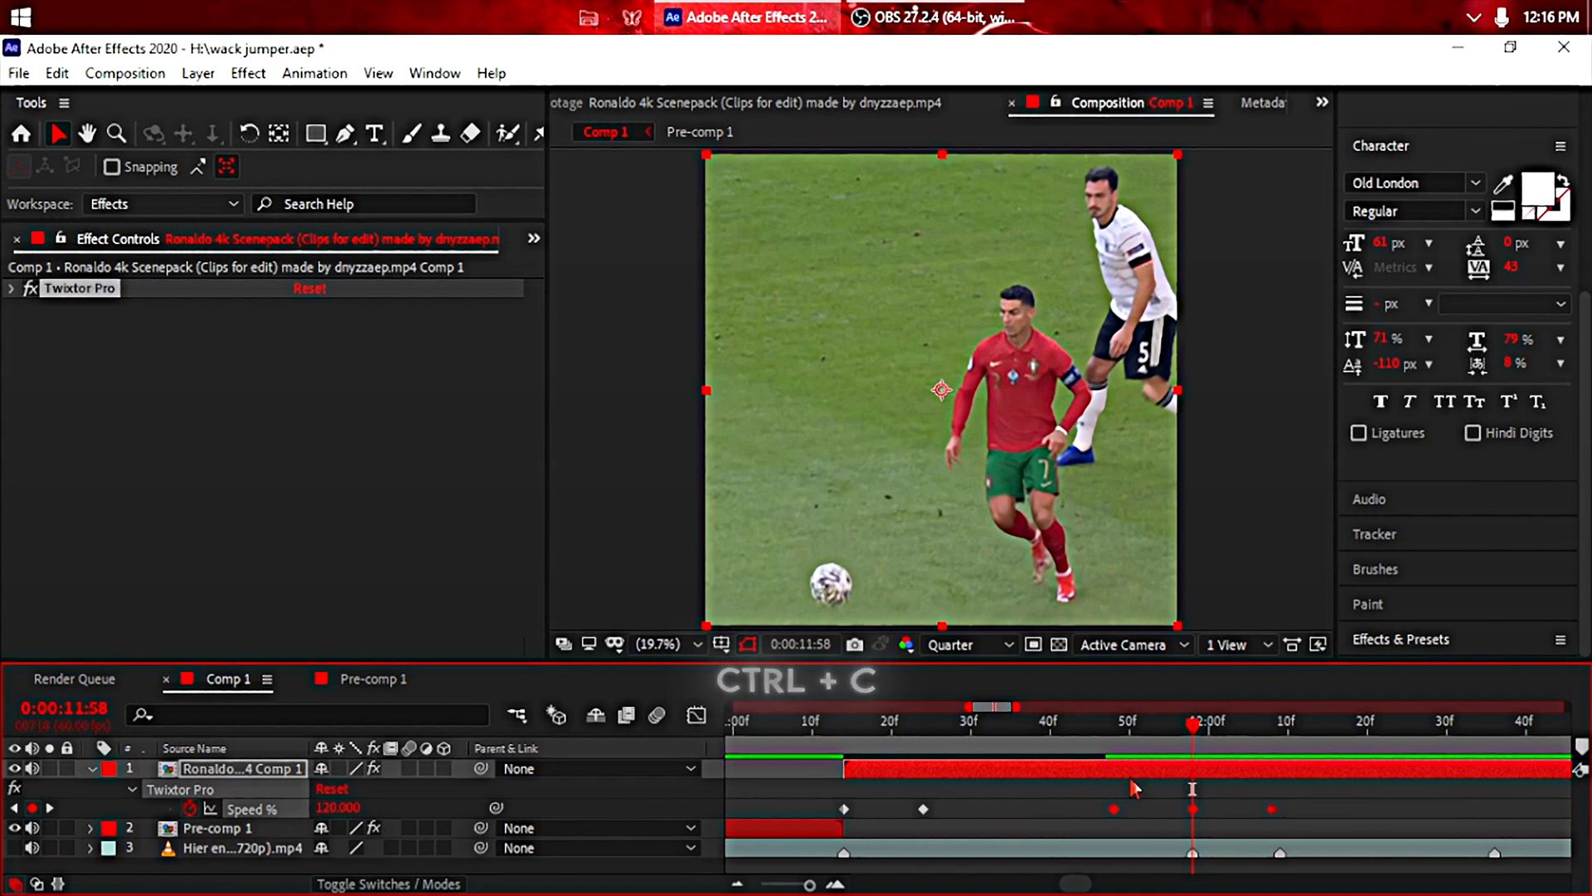
click(1285, 724)
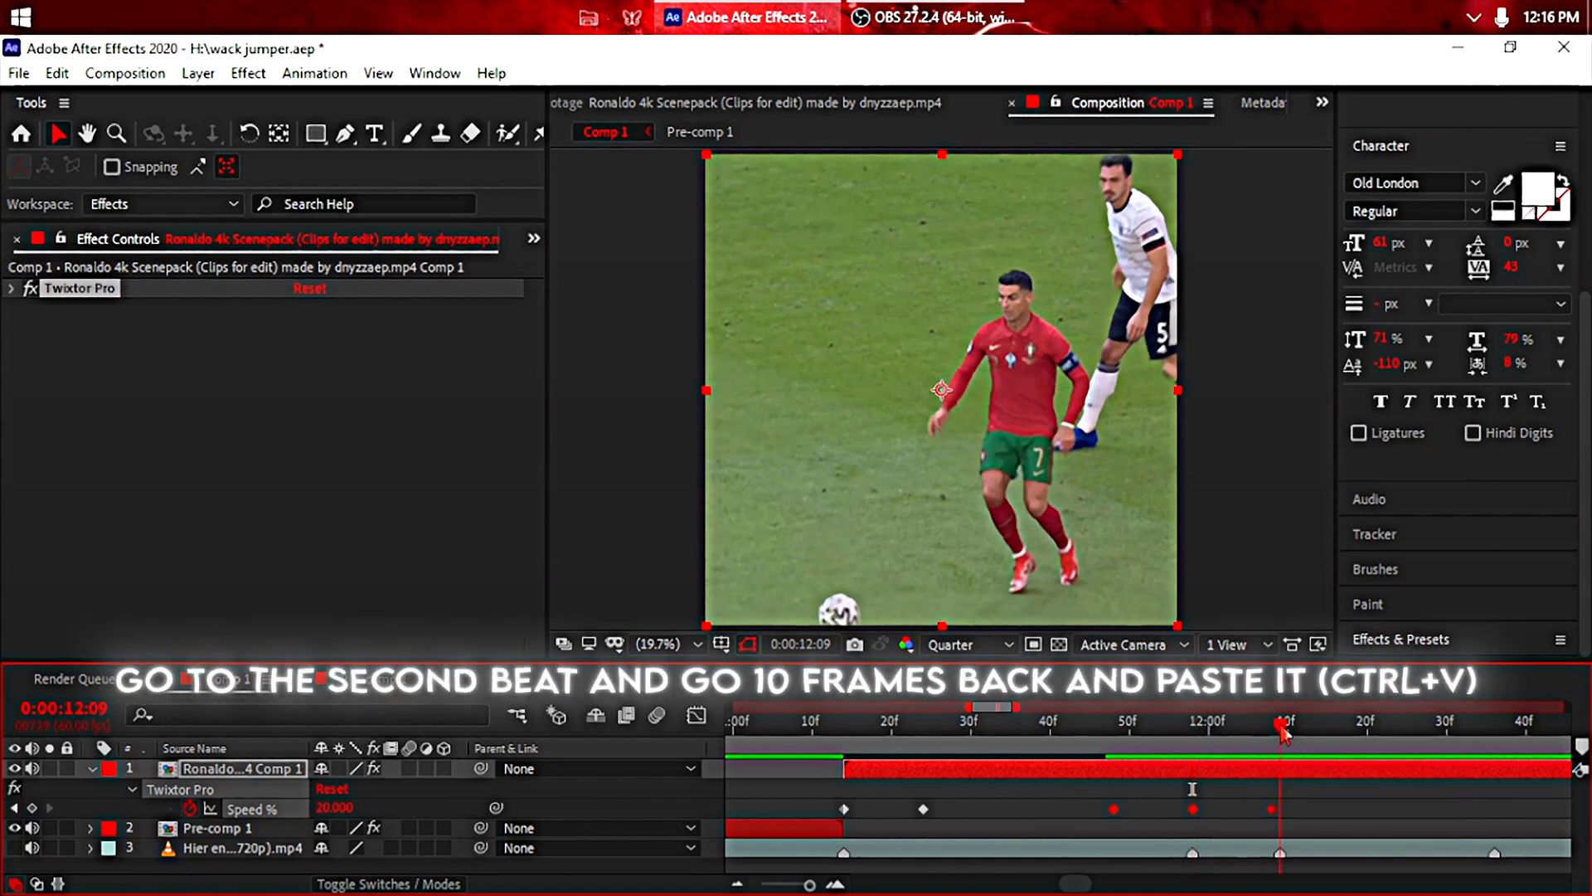
click(1327, 809)
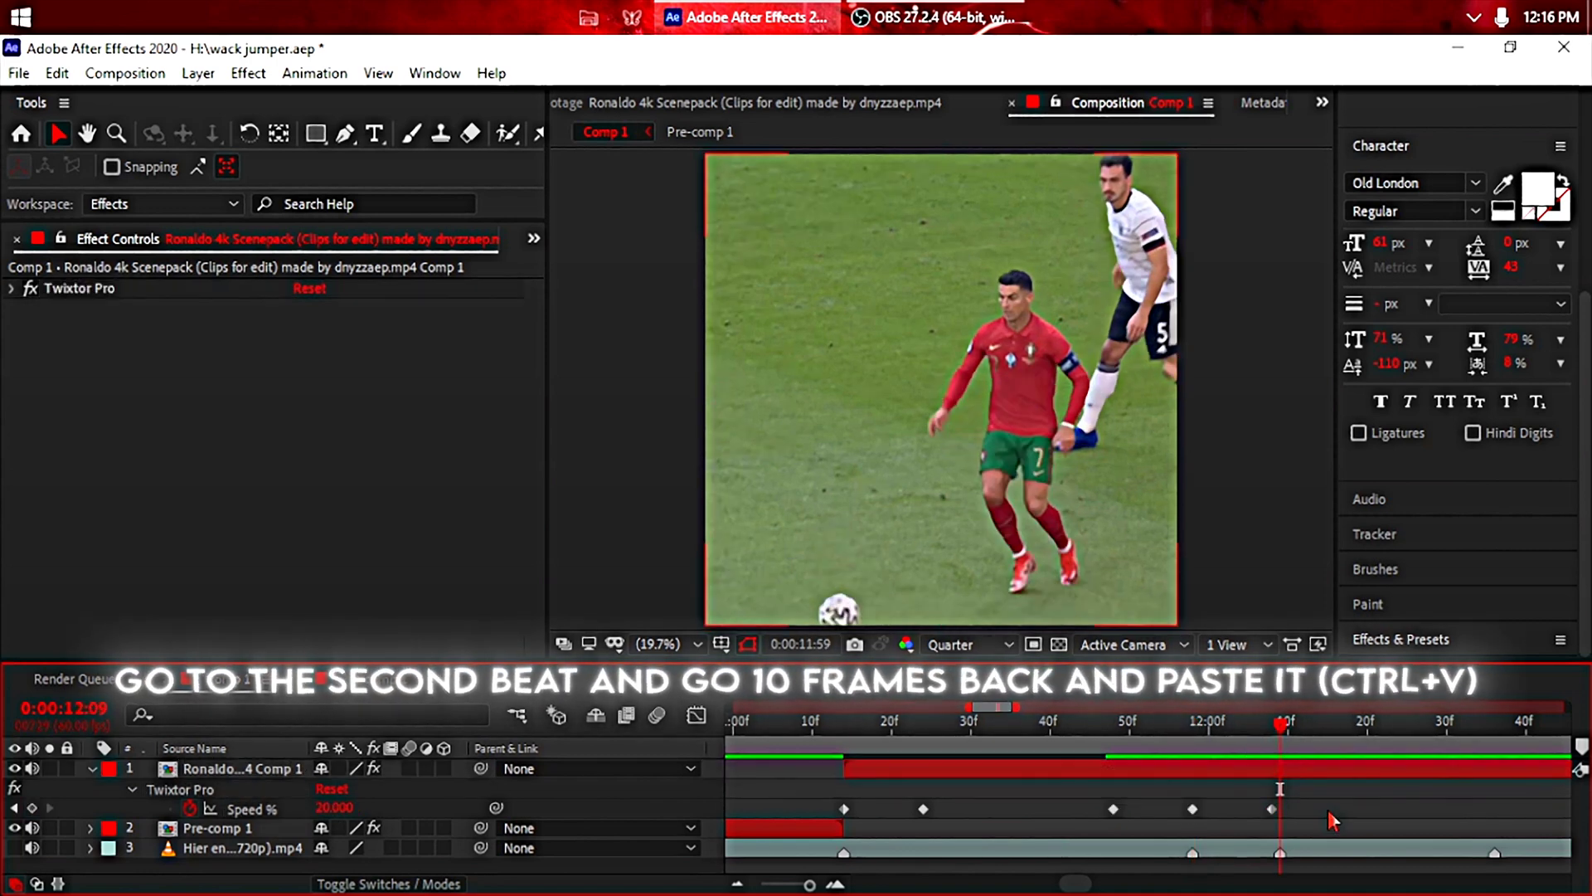
key(shift+Page_Up)
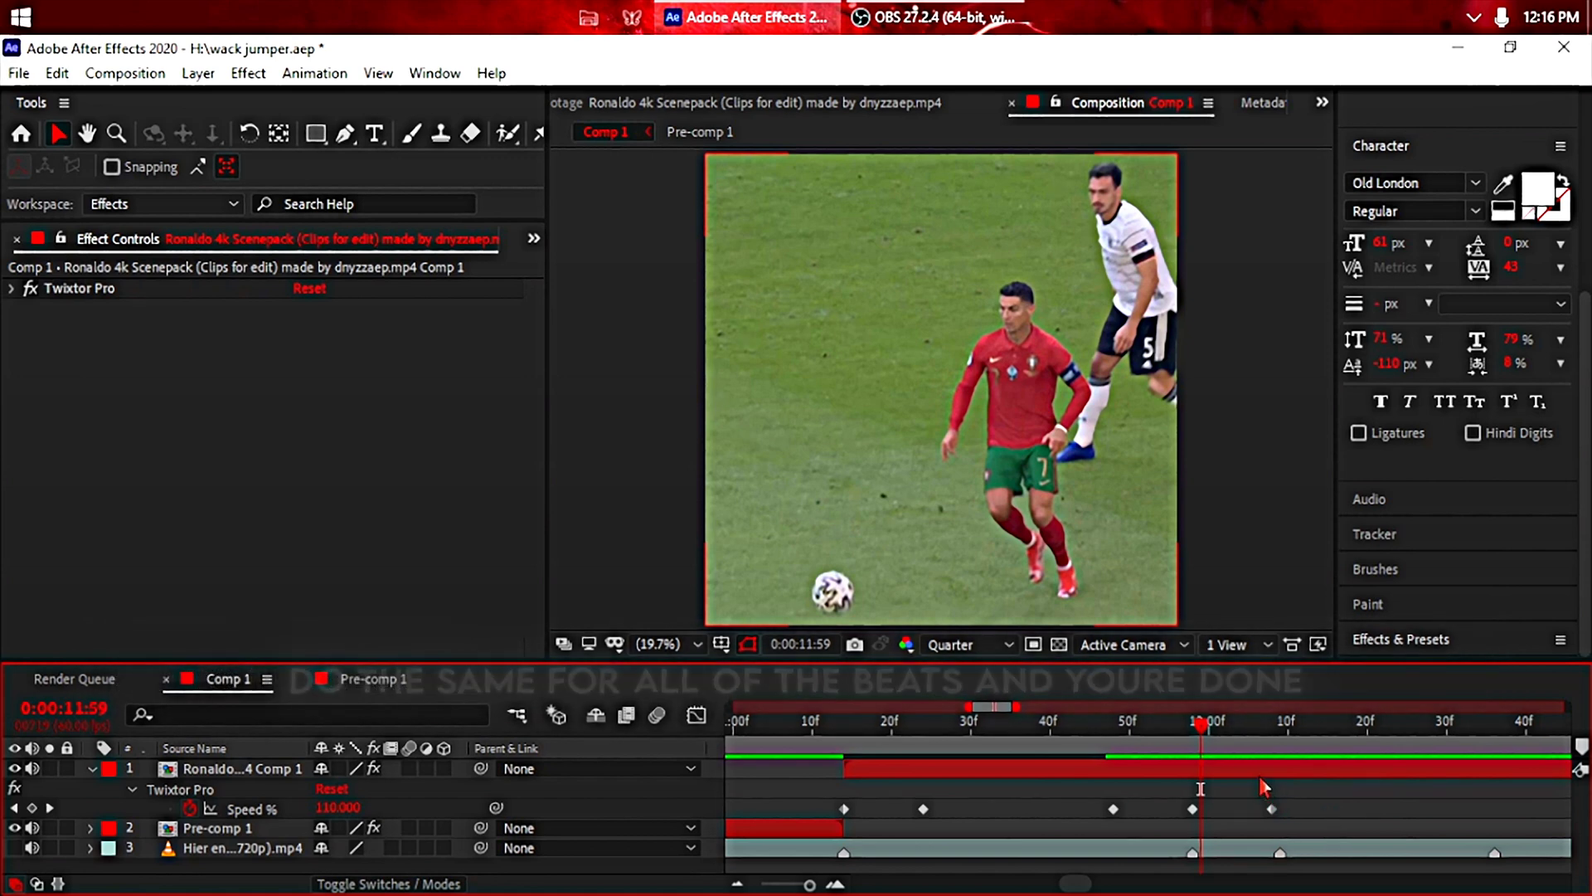
click(1318, 771)
key(ctrl+v)
drag(1204, 721, 1102, 723)
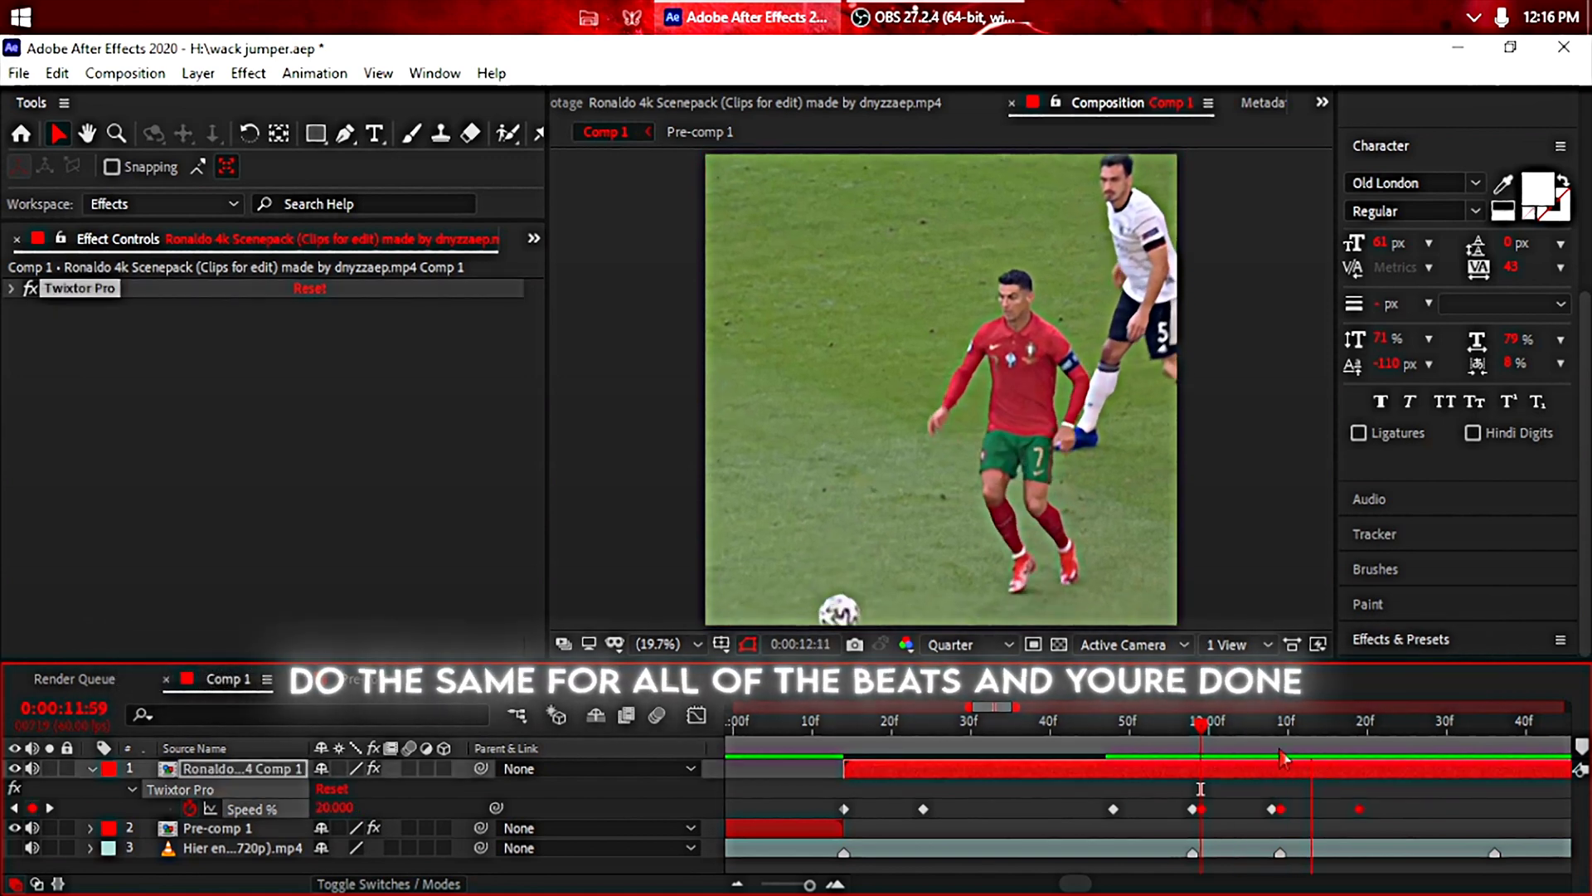